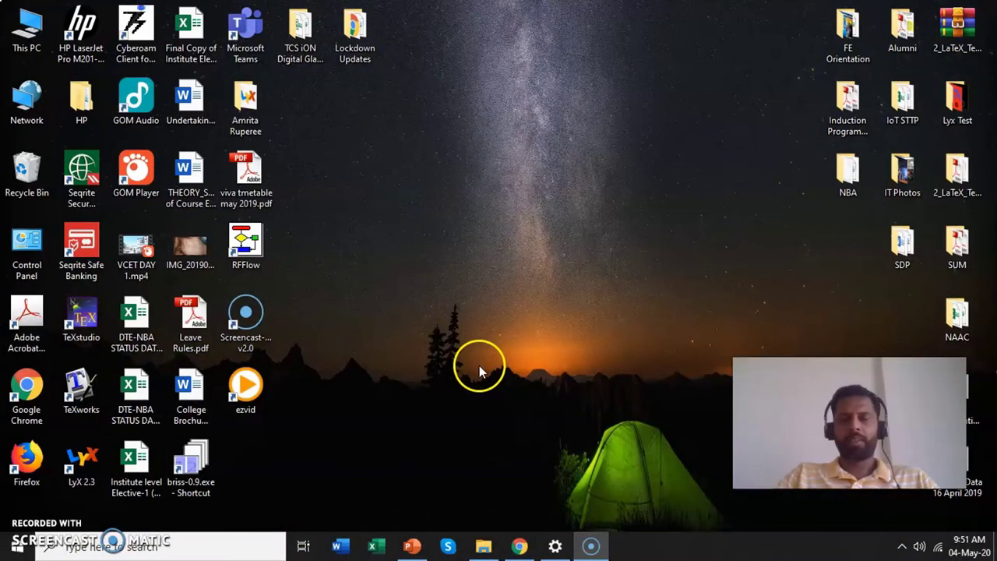
- Switch to Chrome, search Google for "screencast o matic" and open the Screencast-O-Matic website
left_click(518, 545)
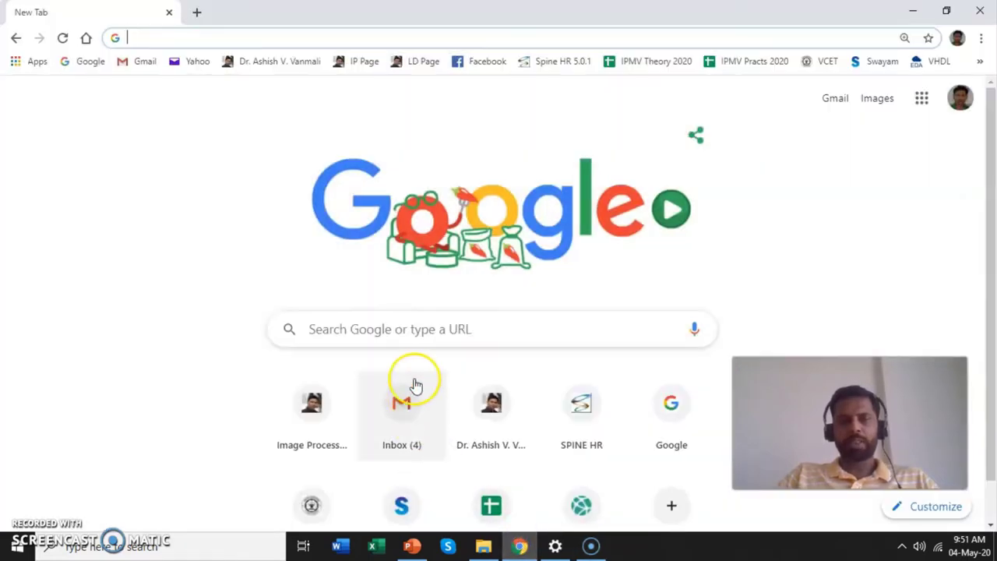
left_click(433, 335)
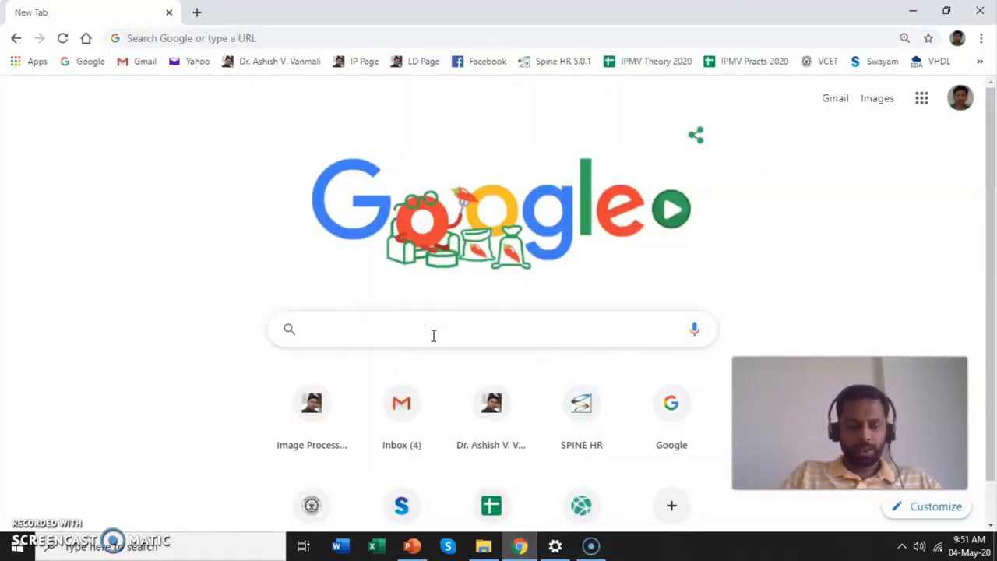
type("scre")
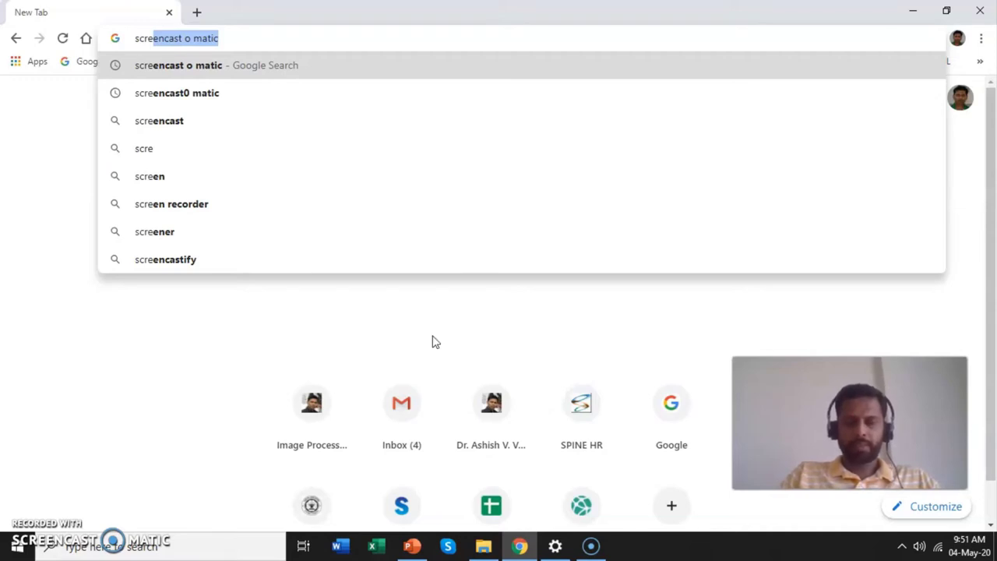
key("Return")
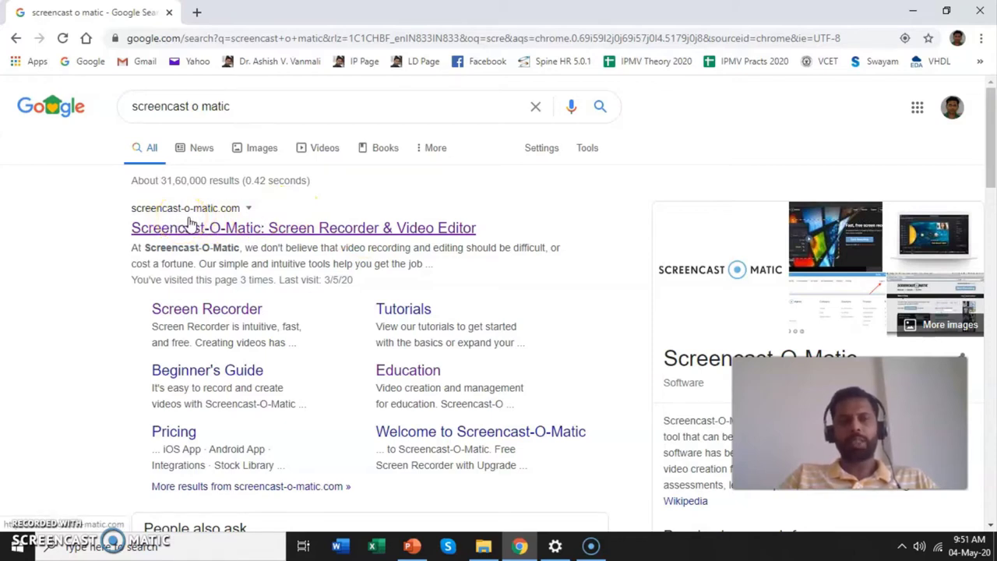
left_click(234, 225)
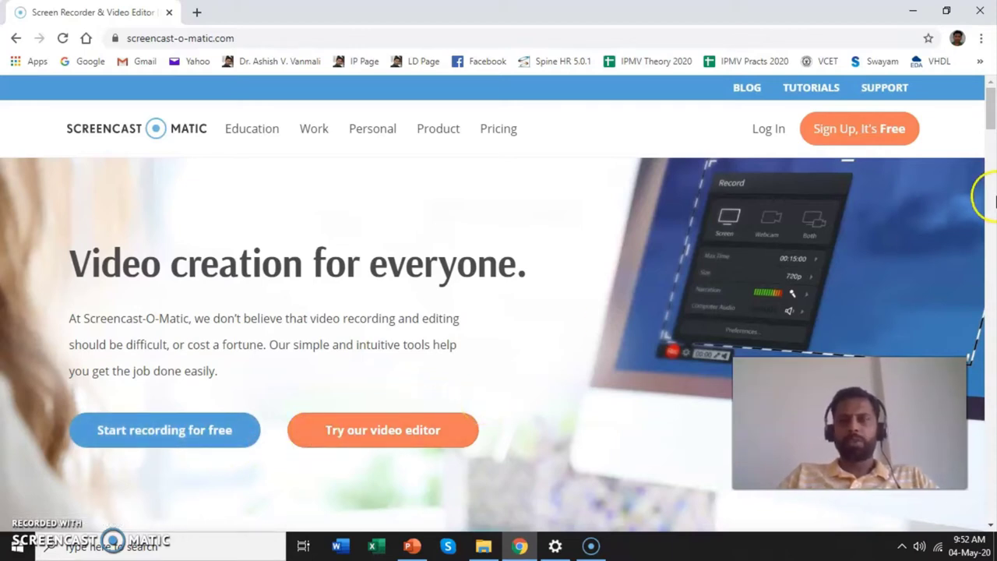
- Go to the free screen recorder page and download the full Screen Recorder install for offline work
left_click(991, 162)
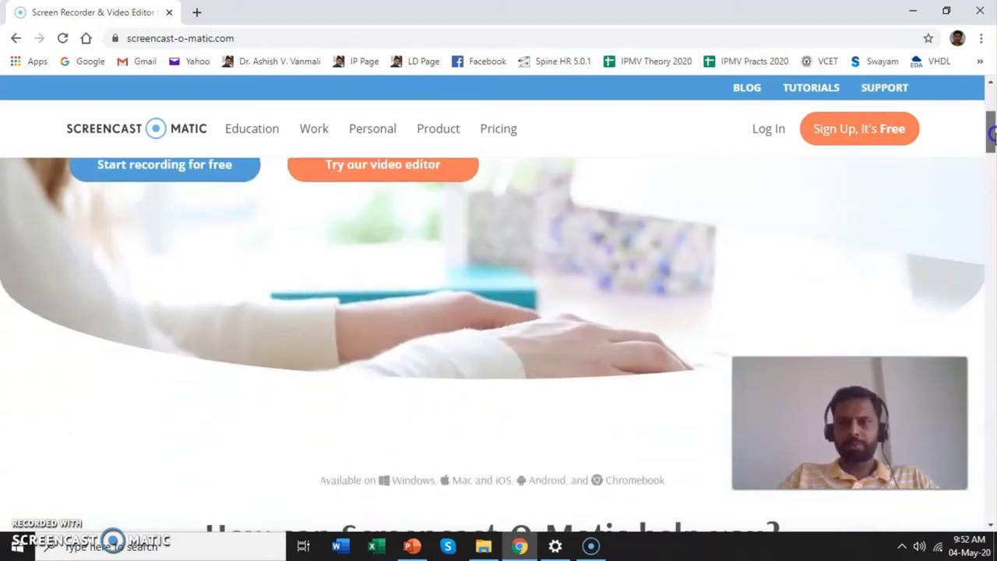
left_click_drag(991, 159, 992, 170)
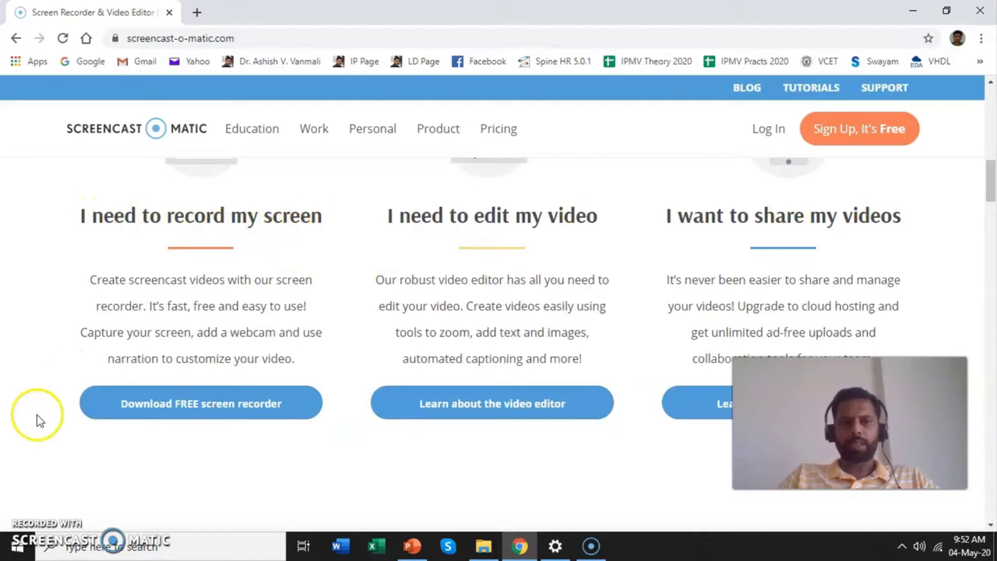
left_click(217, 403)
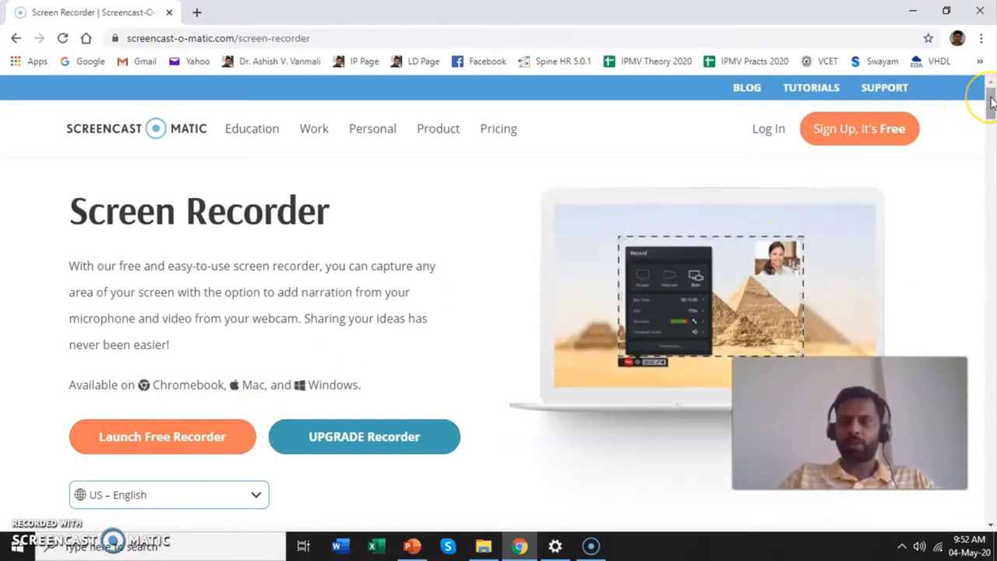
left_click_drag(991, 102, 992, 467)
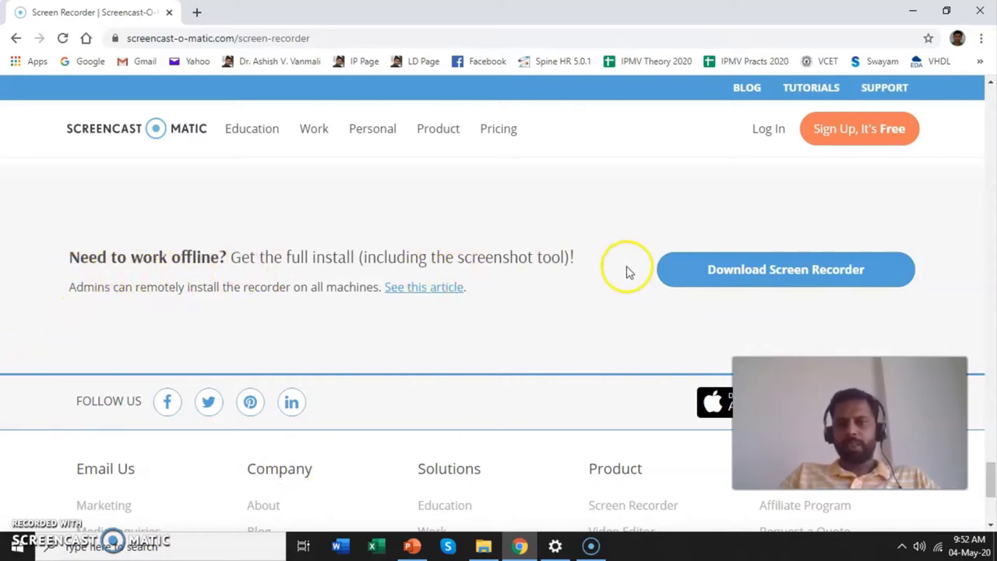
left_click(804, 280)
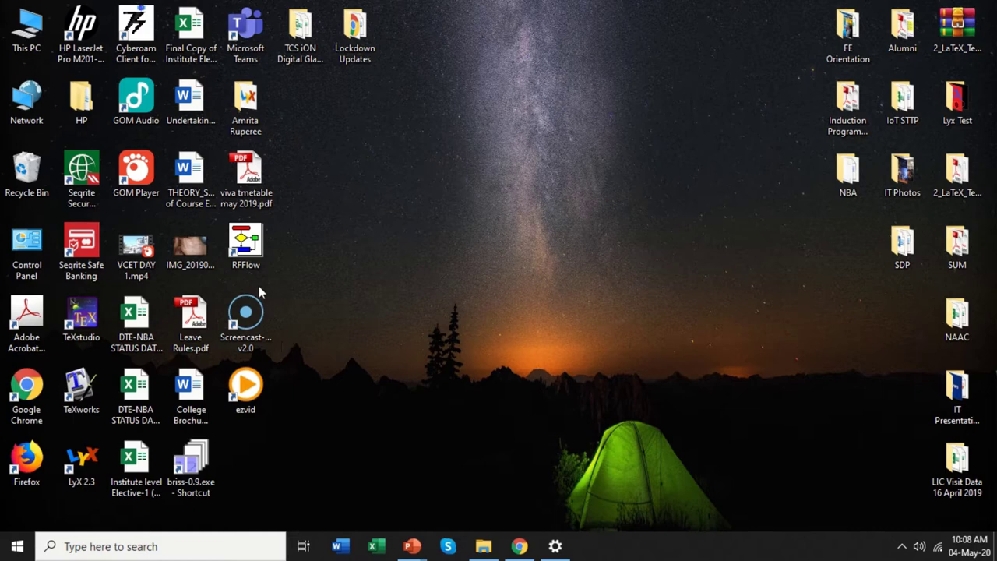
- Launch the FREE Recorder of the installed Screencast-O-Matic and set it to record only the screen
double_click(253, 310)
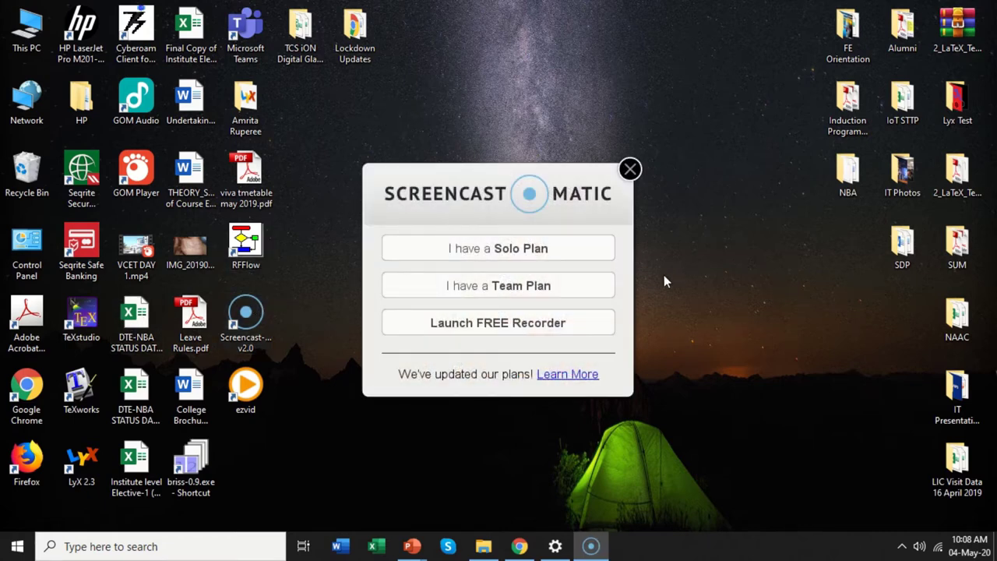
left_click(456, 335)
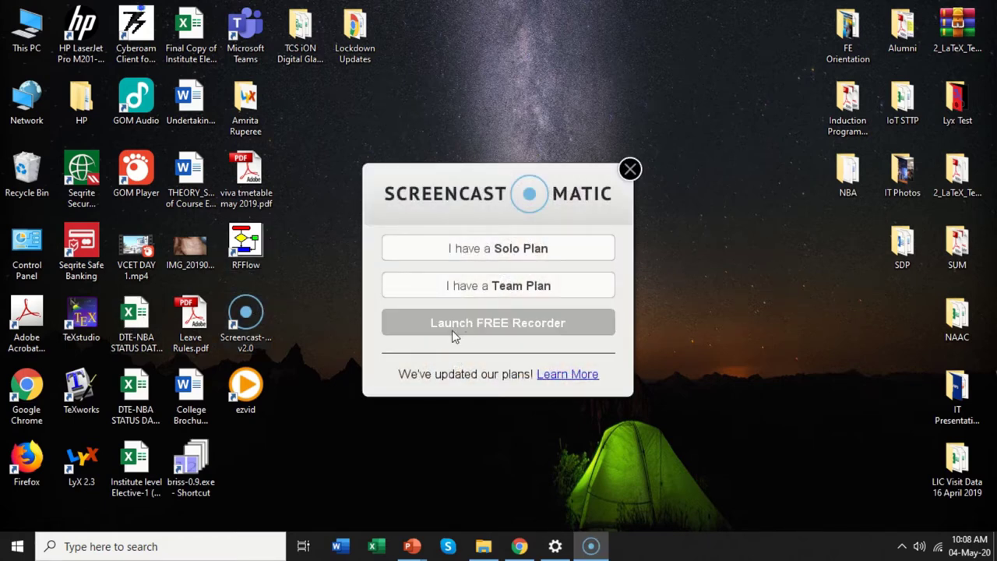
left_click(496, 331)
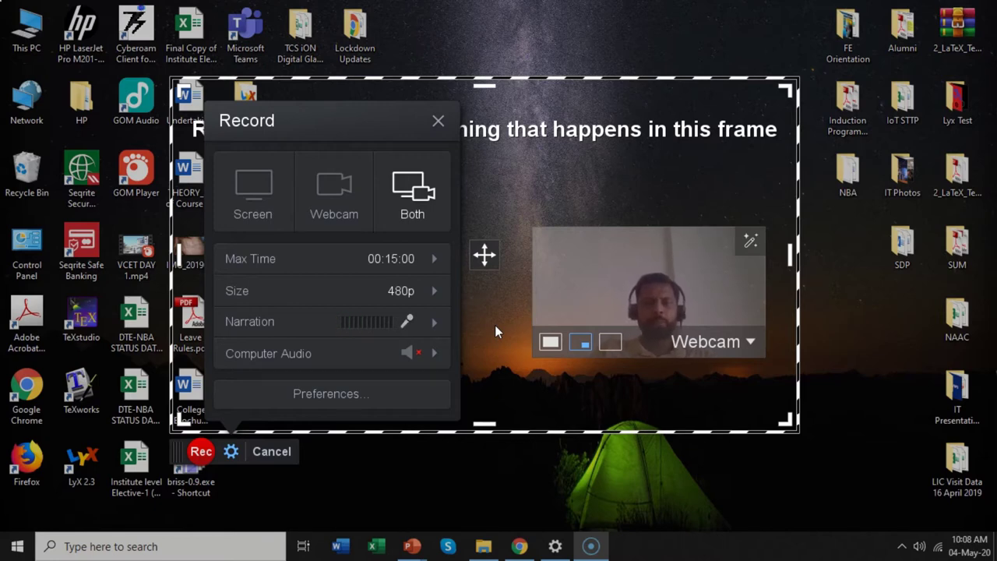
left_click(257, 195)
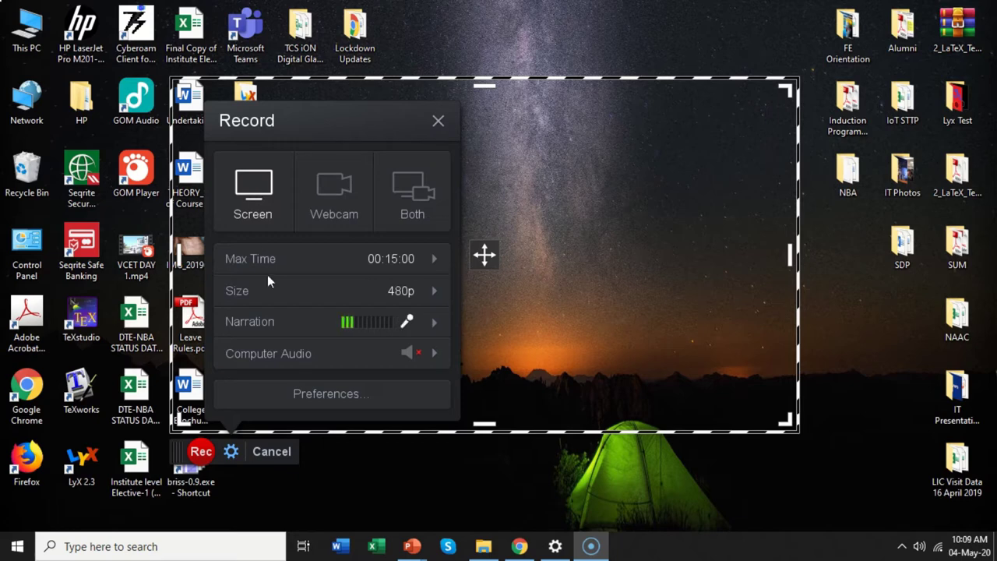
left_click(232, 454)
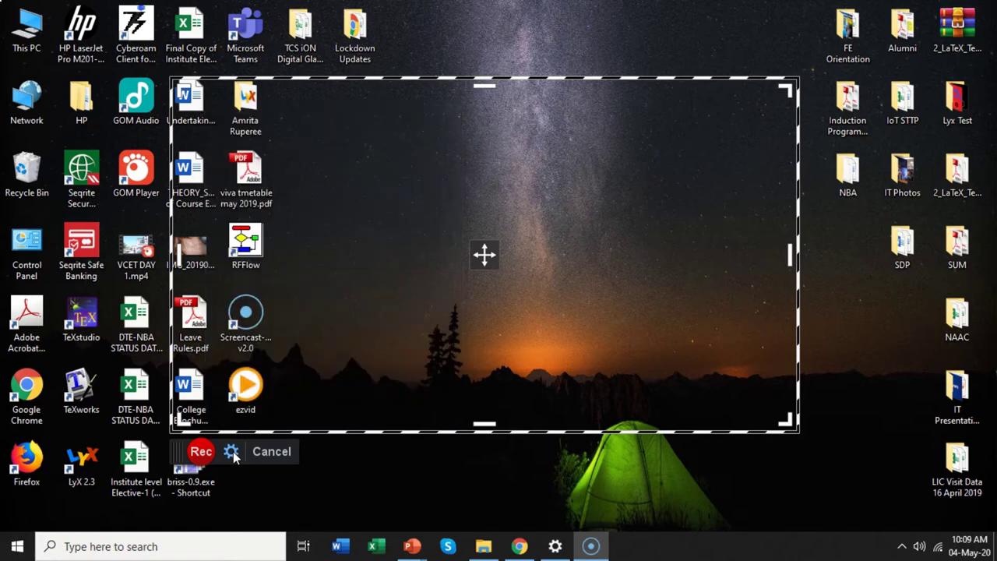
left_click(231, 453)
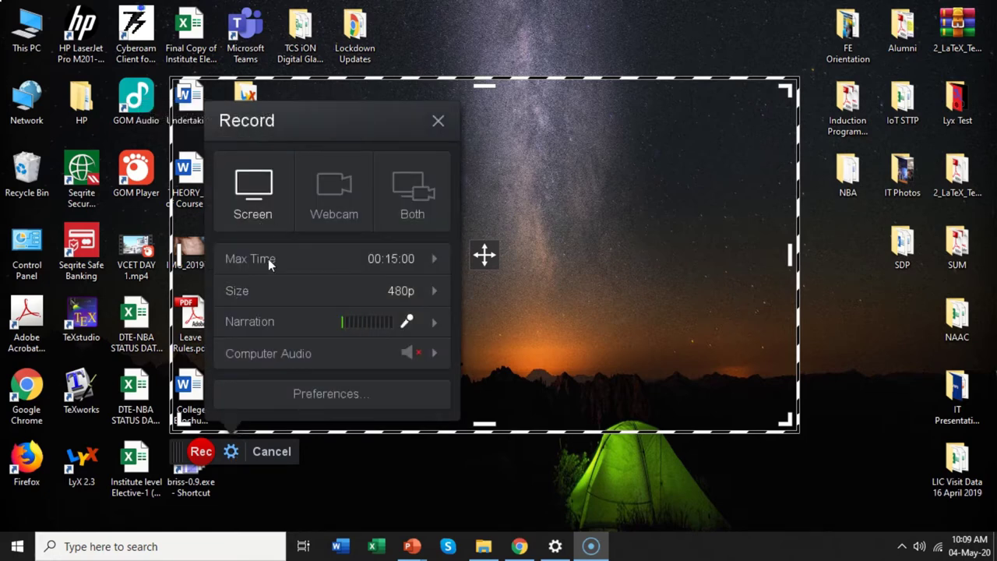
- Move the recording frame to different places on the desktop
mouse_move(276, 261)
left_click_drag(786, 421, 752, 234)
left_click_drag(552, 78, 732, 3)
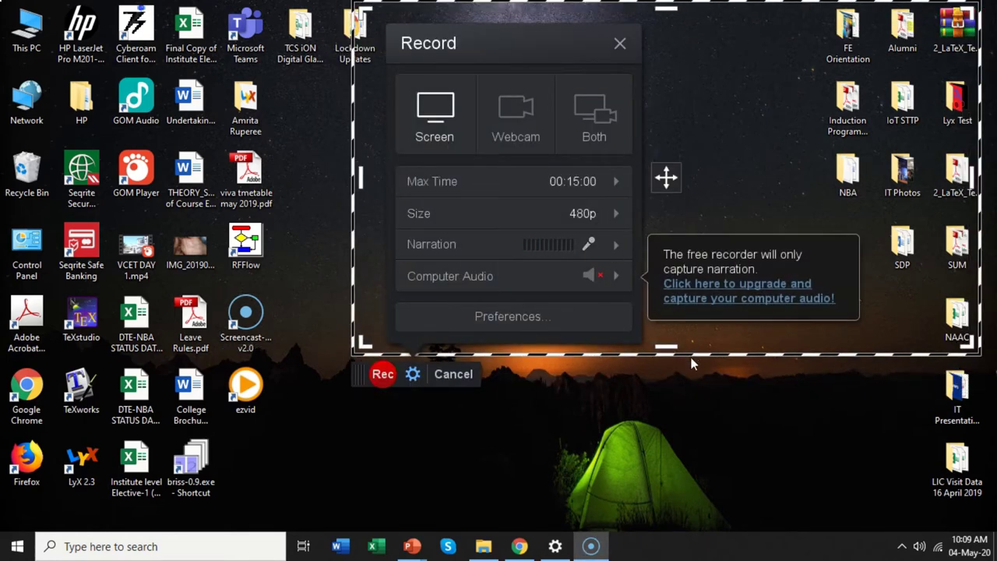
left_click_drag(689, 353, 465, 505)
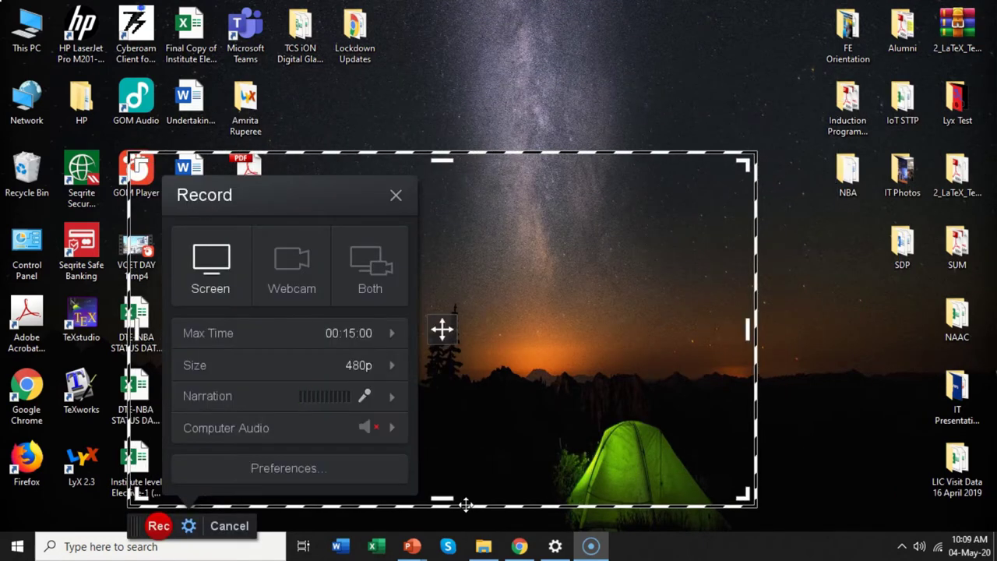
- Try the 720p and Active Window recording sizes
left_click(380, 365)
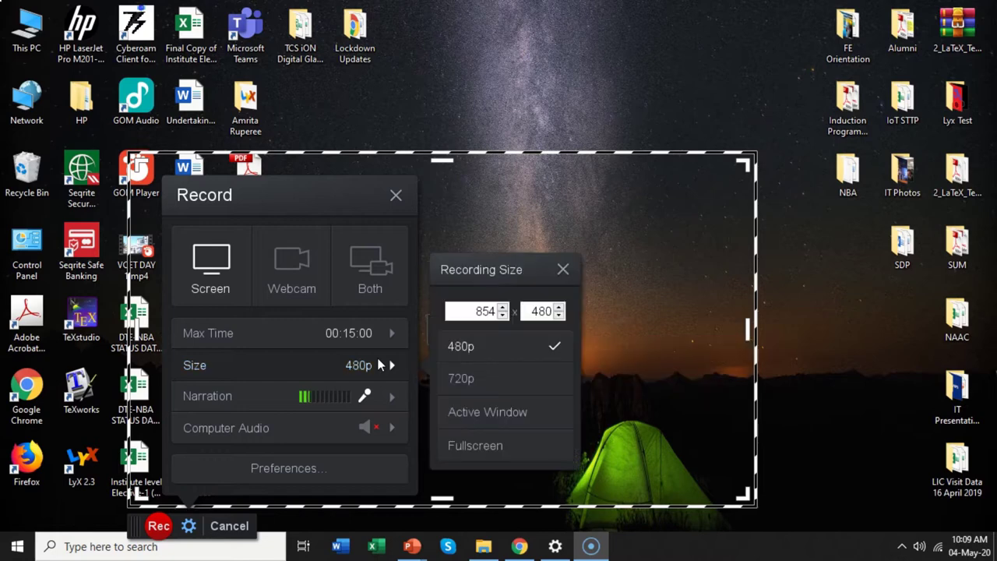
left_click(509, 379)
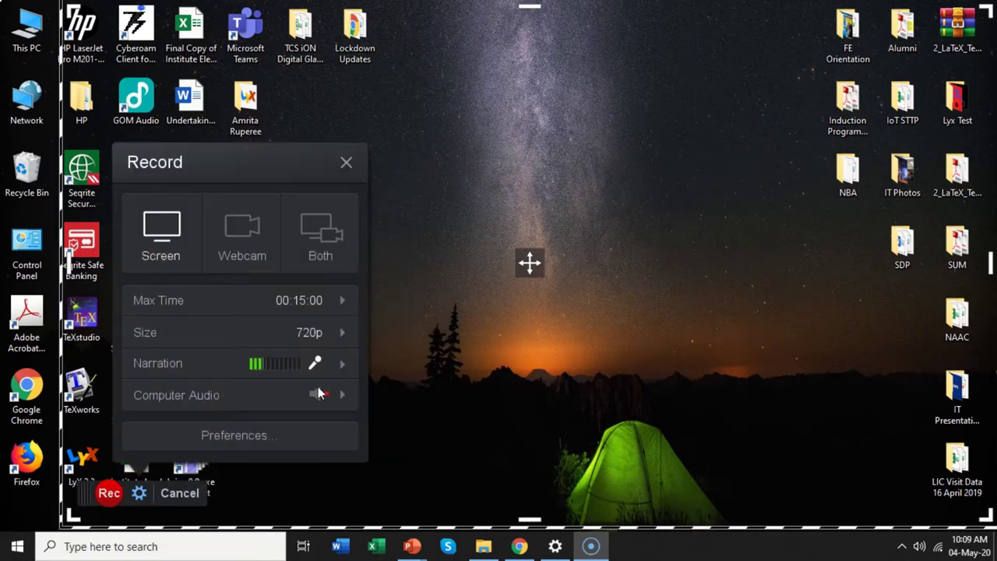
left_click(322, 333)
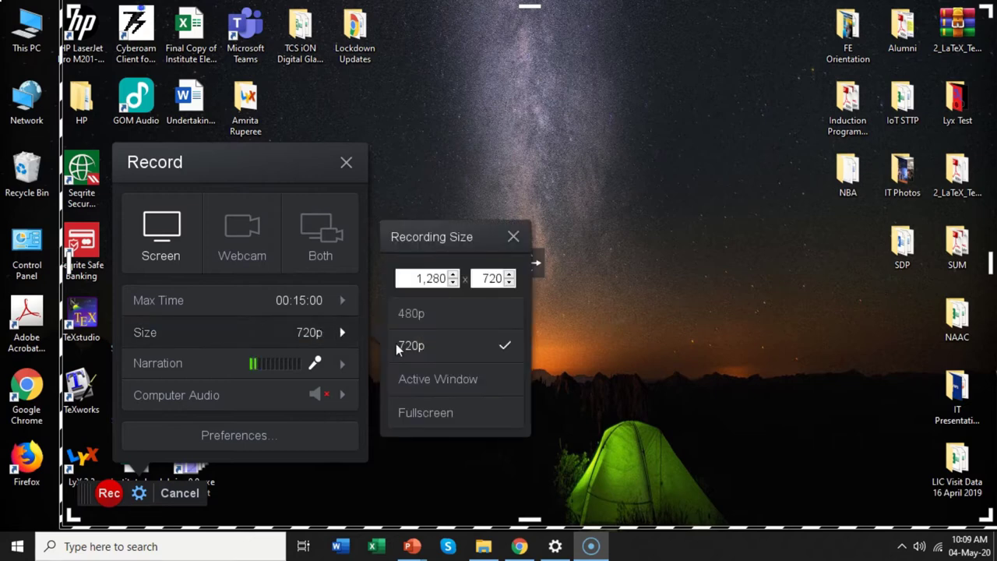
left_click(438, 375)
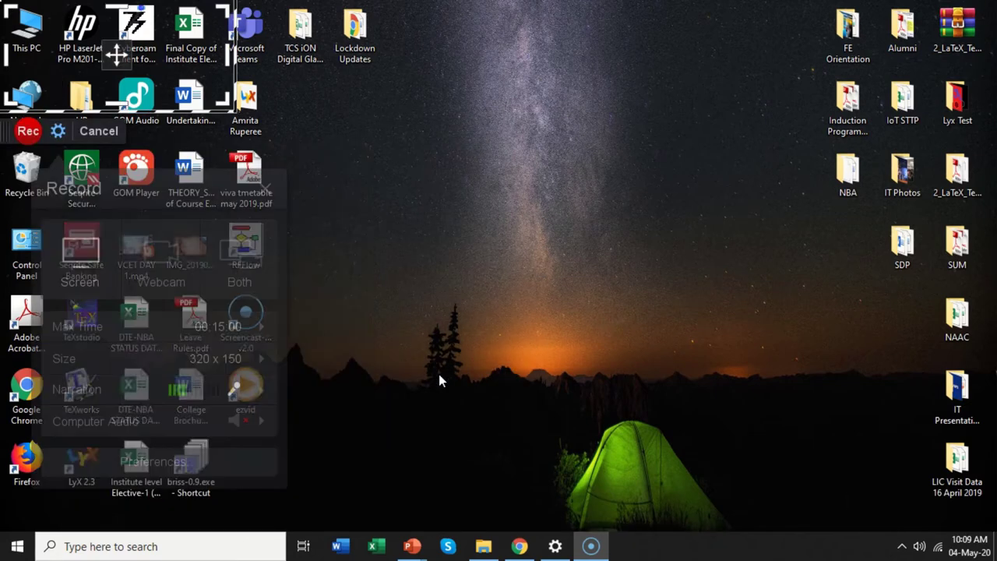
- Set the recording size to Fullscreen
left_click(244, 358)
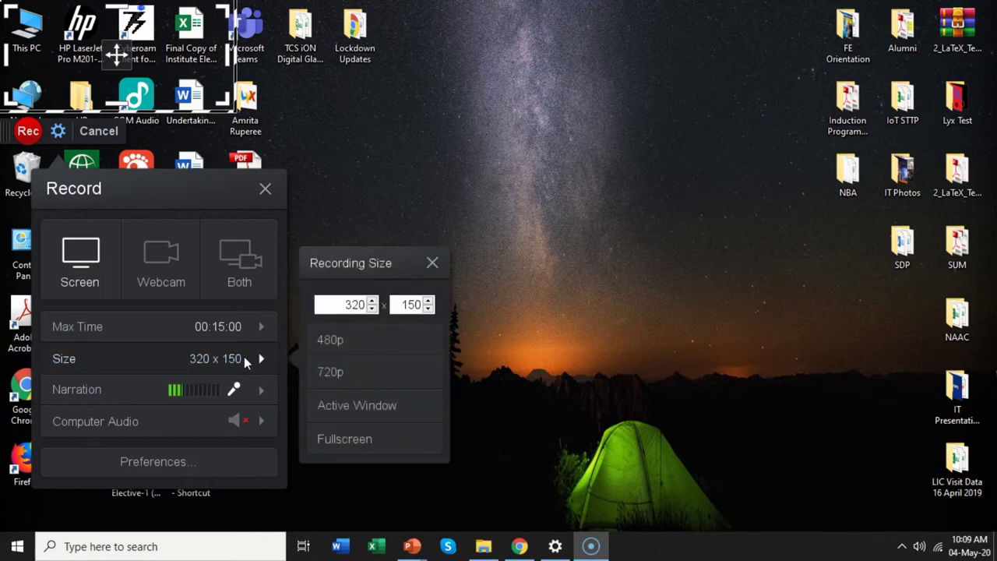
left_click(353, 443)
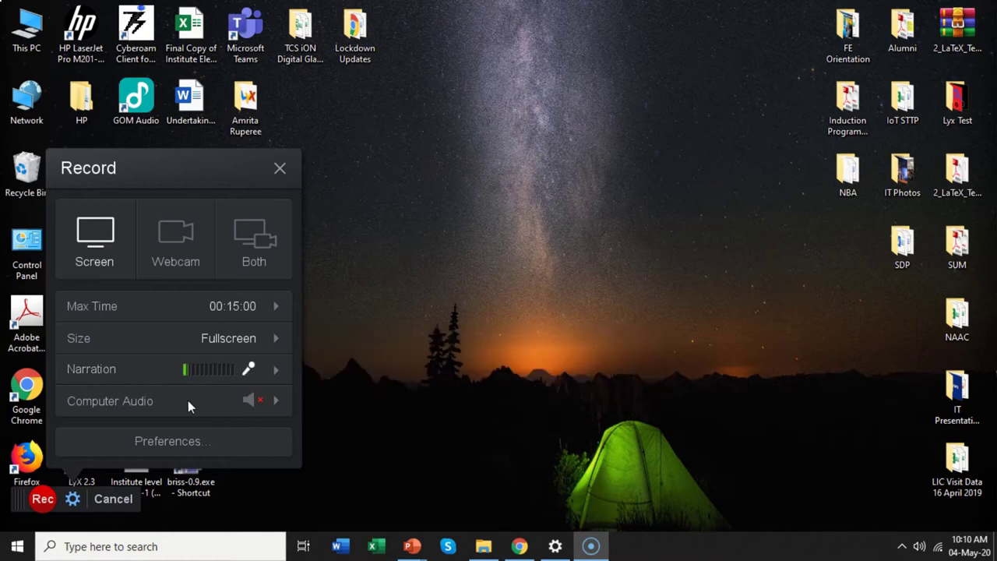
mouse_move(188, 401)
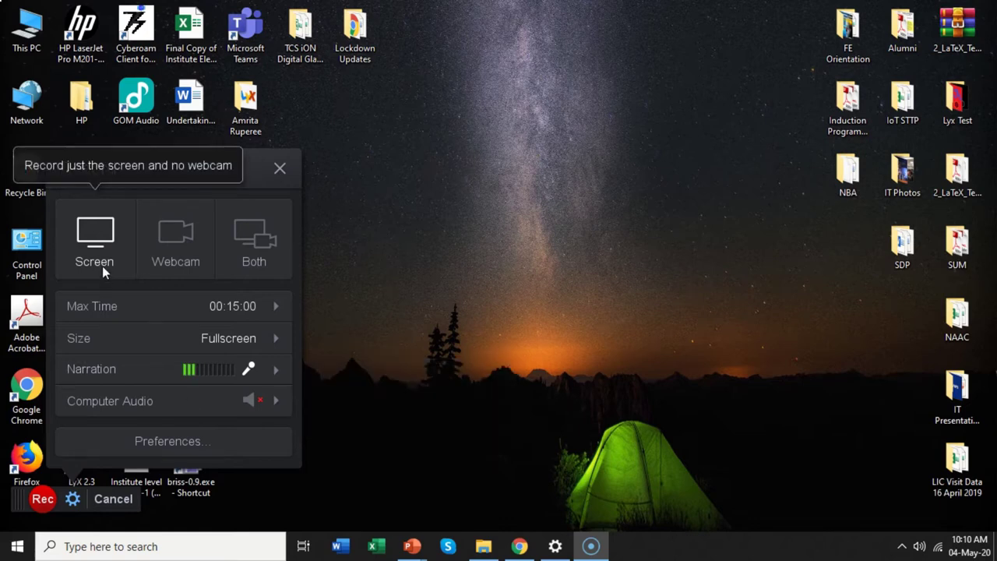
- Record a short test clip of the desktop, pause it, and delete everything to start over
left_click(43, 499)
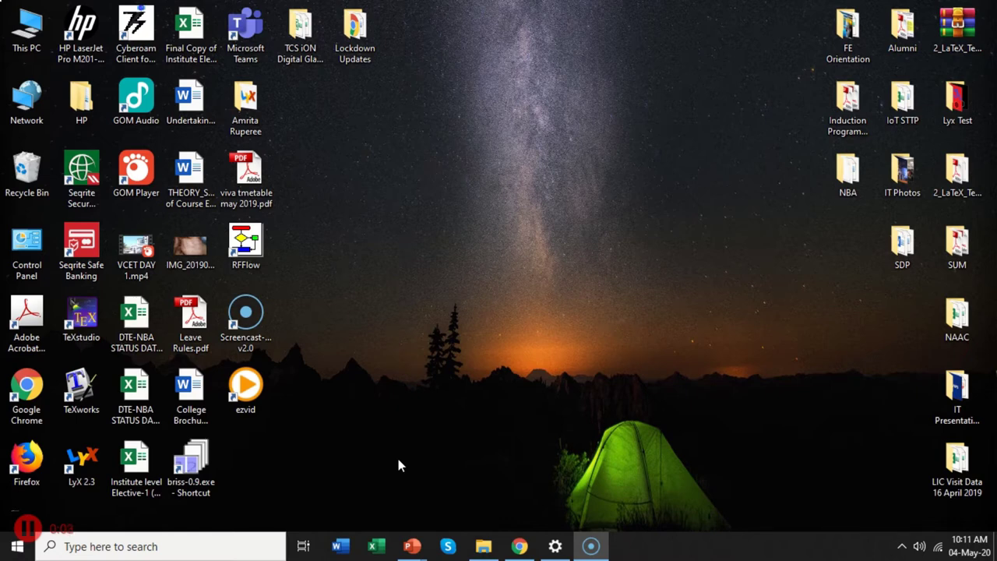
left_click(34, 530)
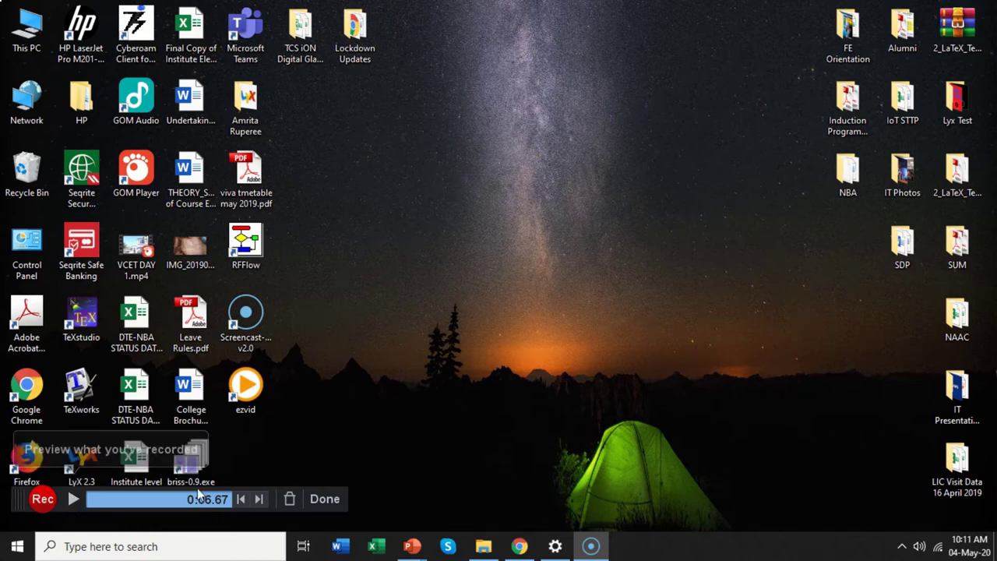
left_click(289, 500)
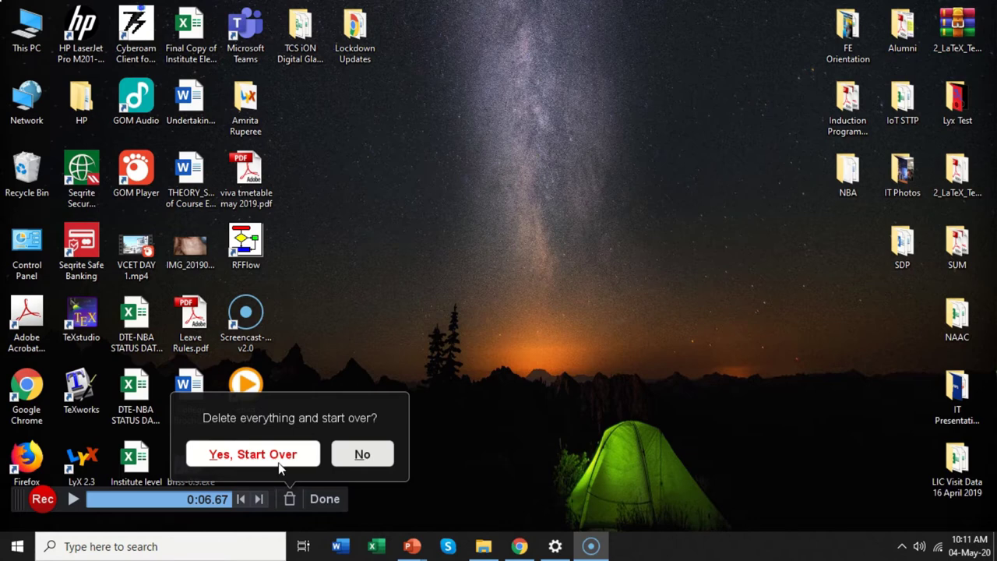
left_click(279, 461)
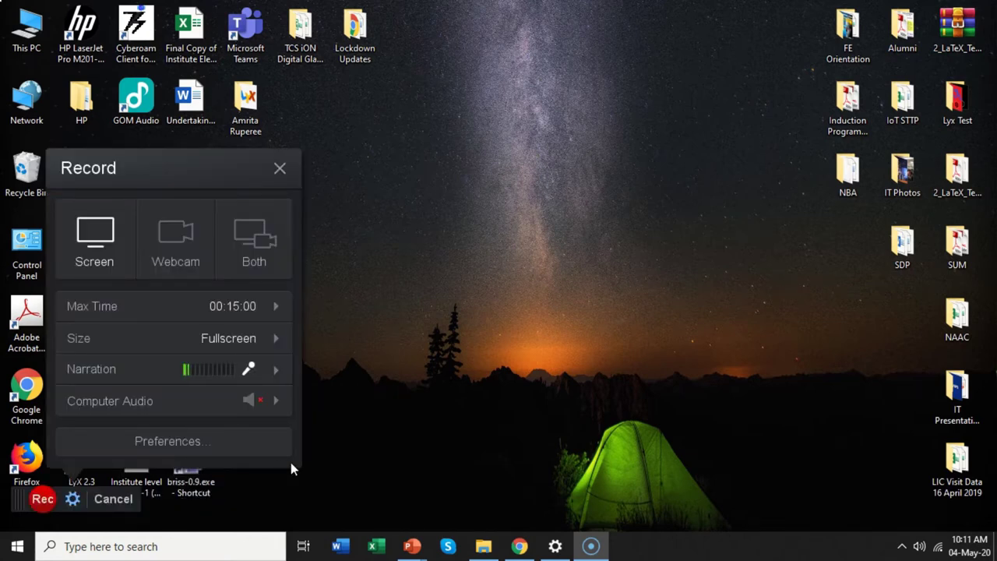
- Switch to the Screencast.pptx presentation in PowerPoint and start its slide show
mouse_move(415, 549)
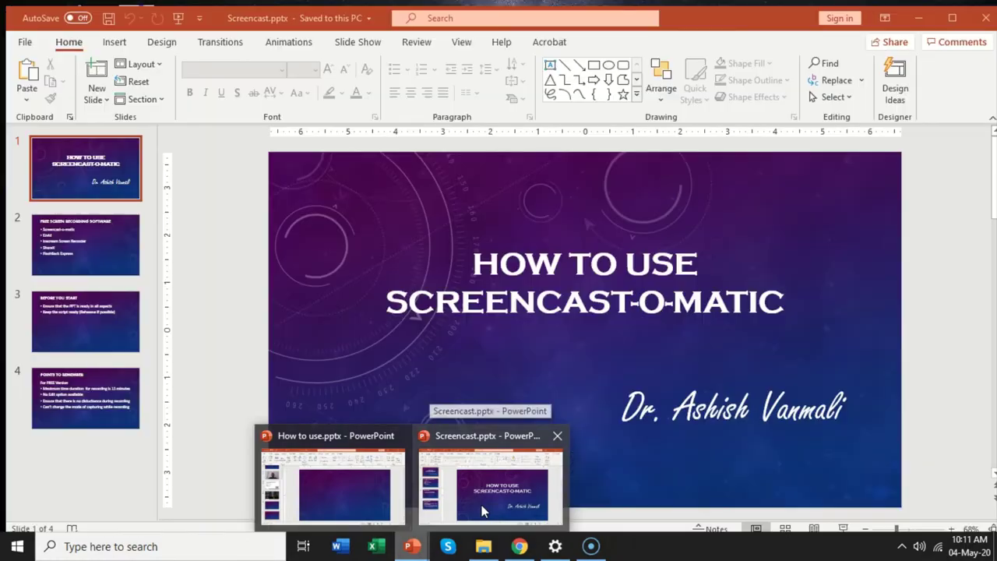
left_click(482, 511)
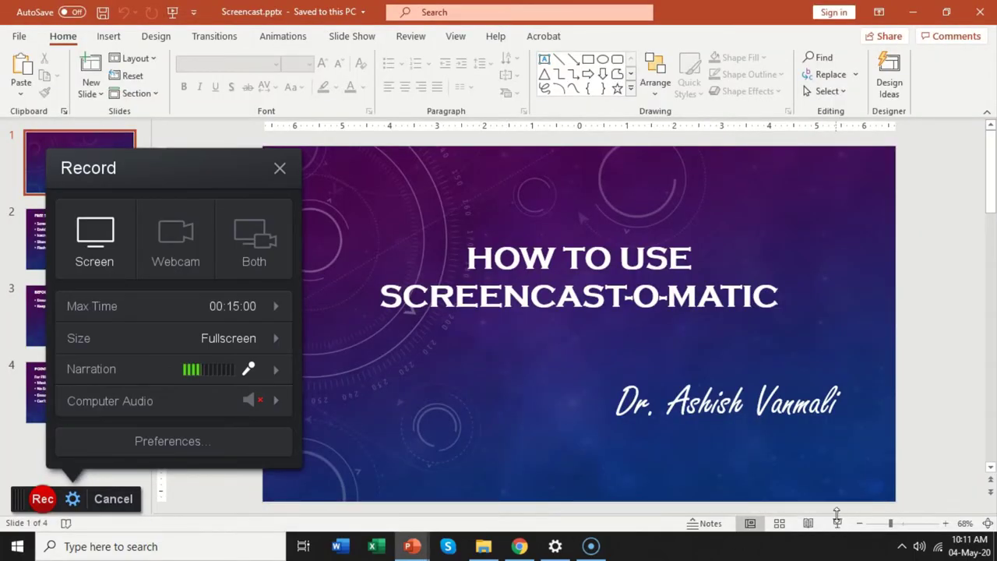
left_click(837, 523)
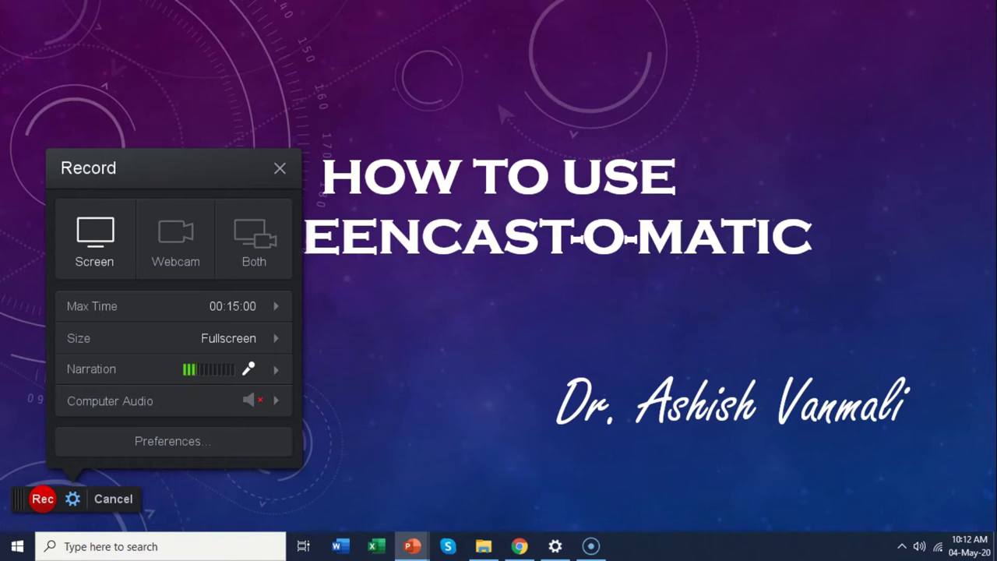
- Start recording the slide show and advance through the slides to "Before You Start"
left_click(42, 499)
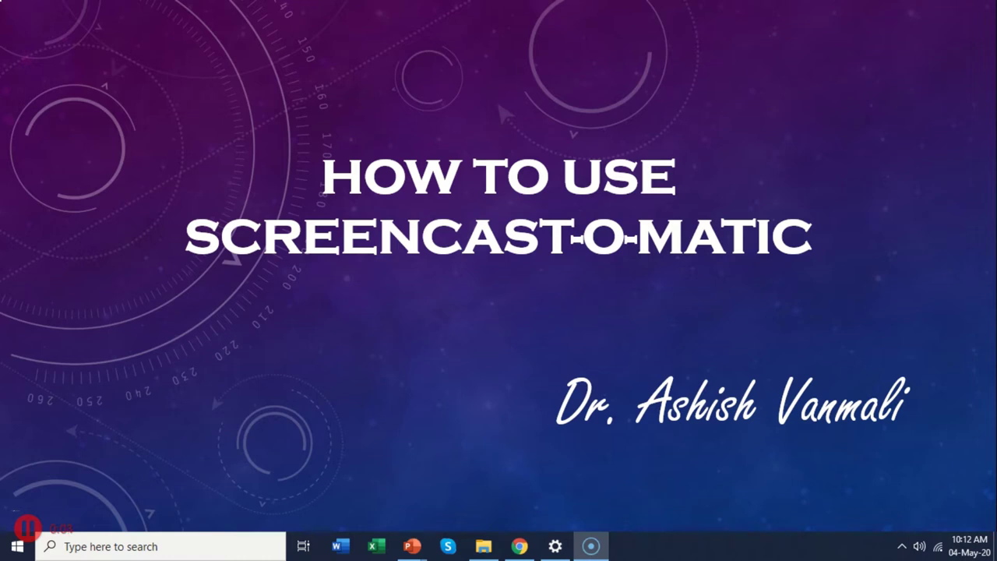
left_click(563, 317)
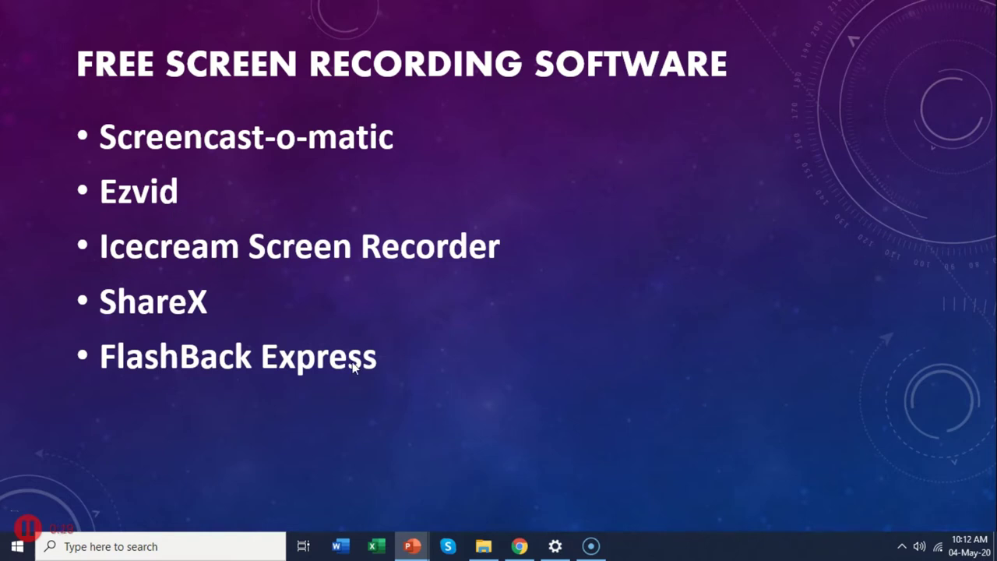
left_click(443, 378)
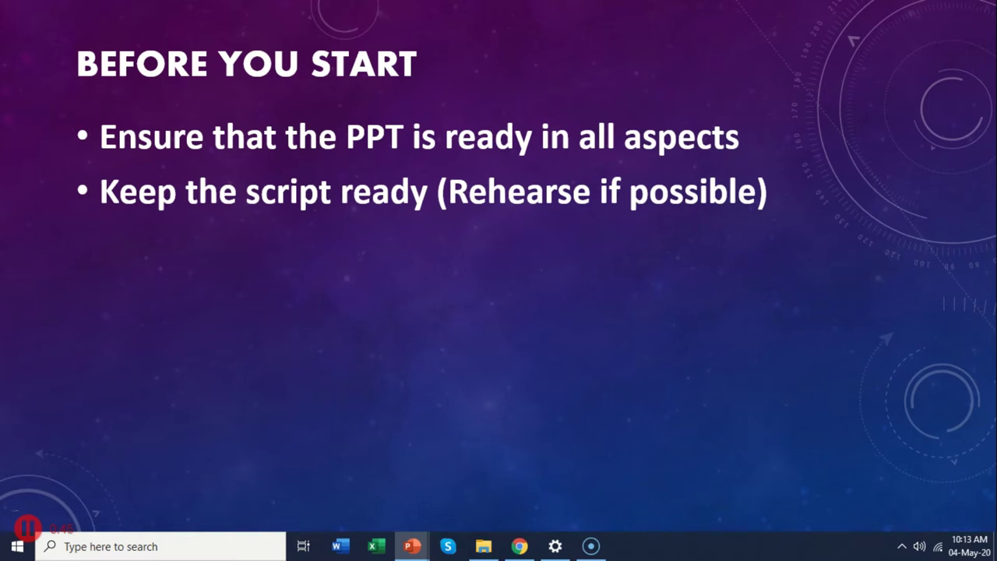
- Advance the slide show to "Points to Remember", then pause, briefly preview and finish the recording
key("Right")
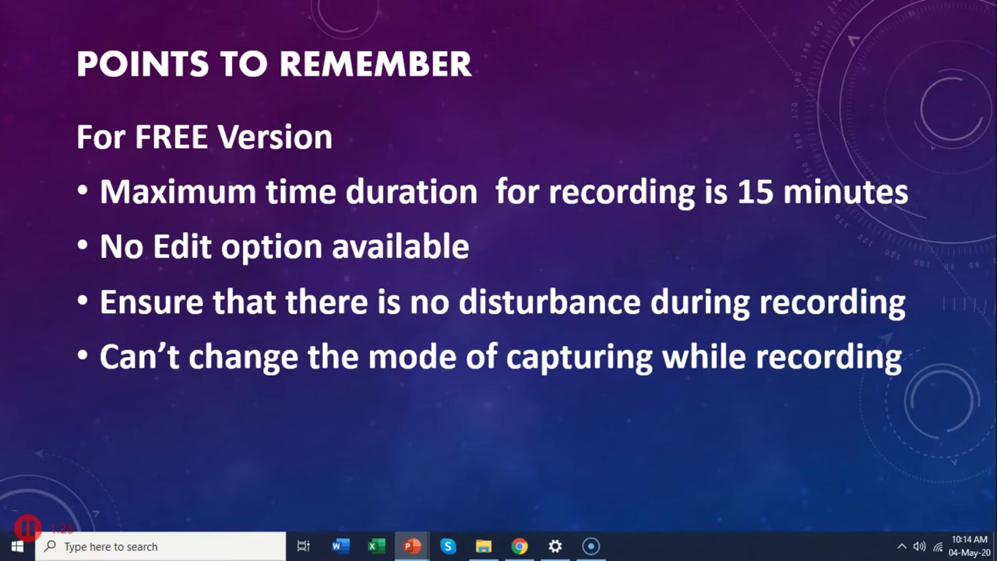
left_click(29, 534)
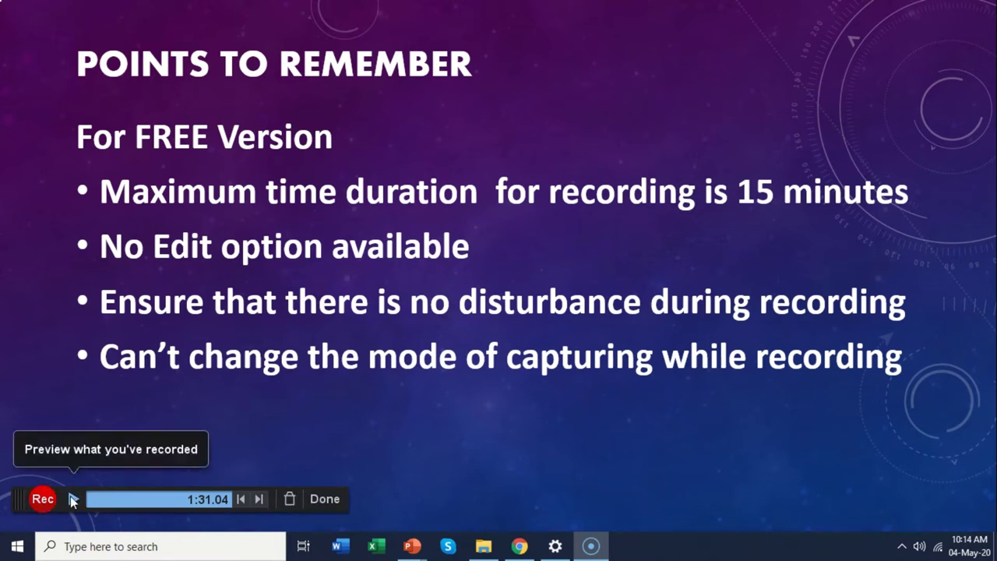
left_click(73, 499)
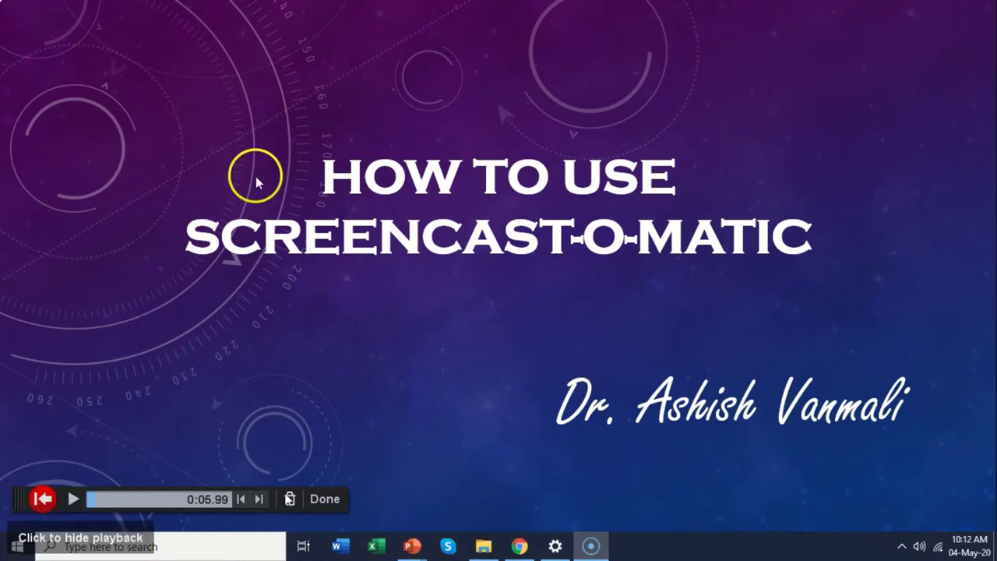
left_click(330, 502)
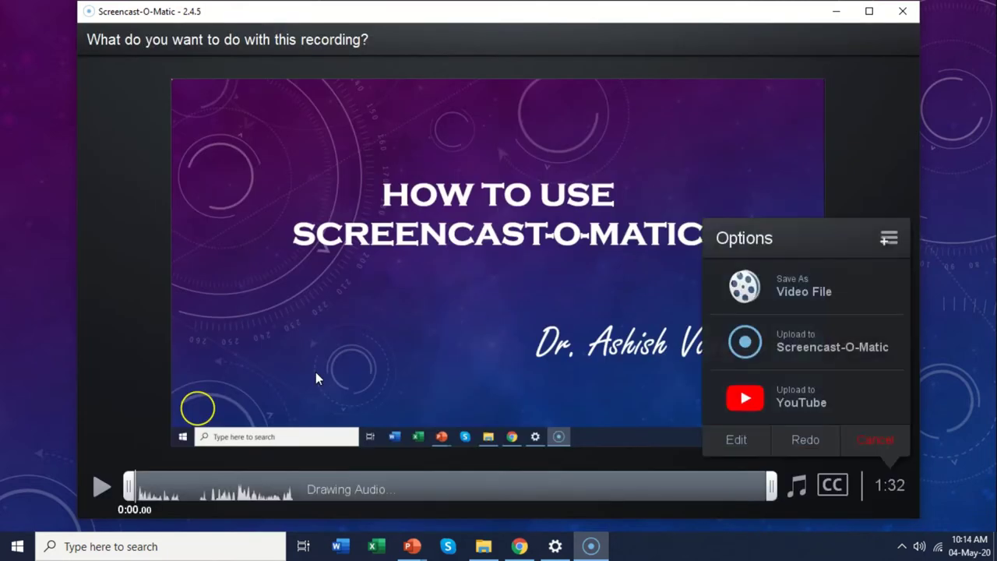
- Play back the finished recording, skipping through the slides to near its end
left_click(102, 487)
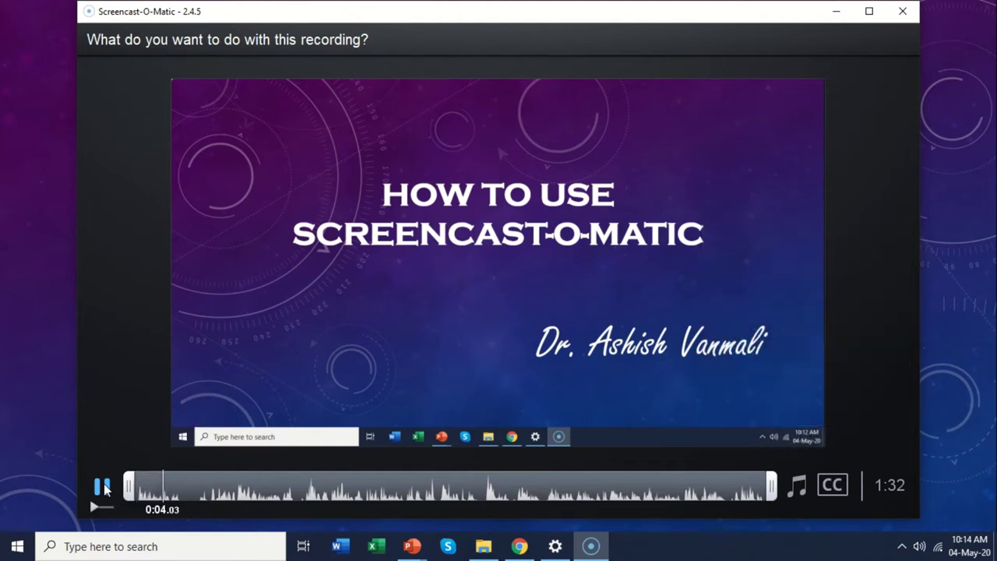
left_click(267, 484)
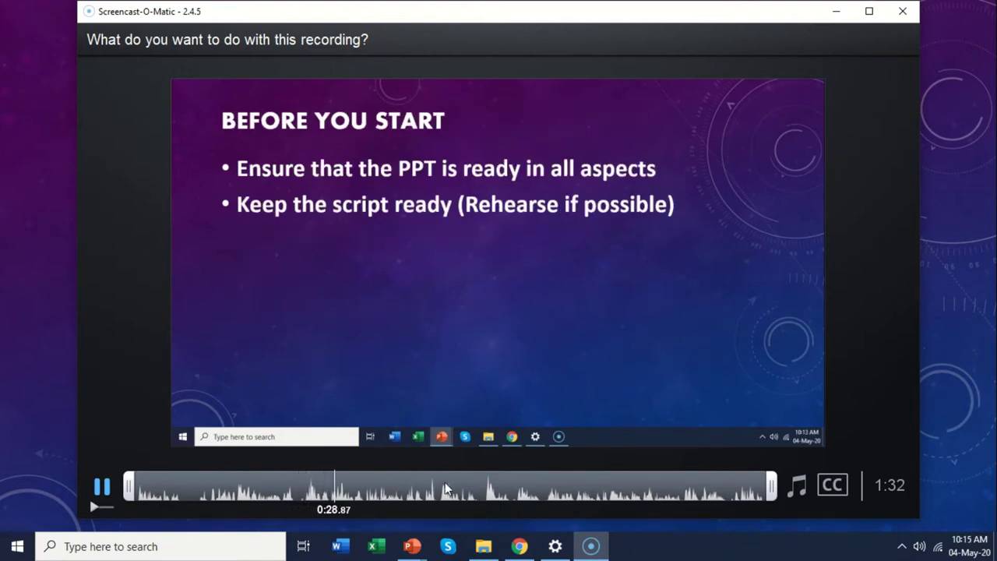
left_click(494, 490)
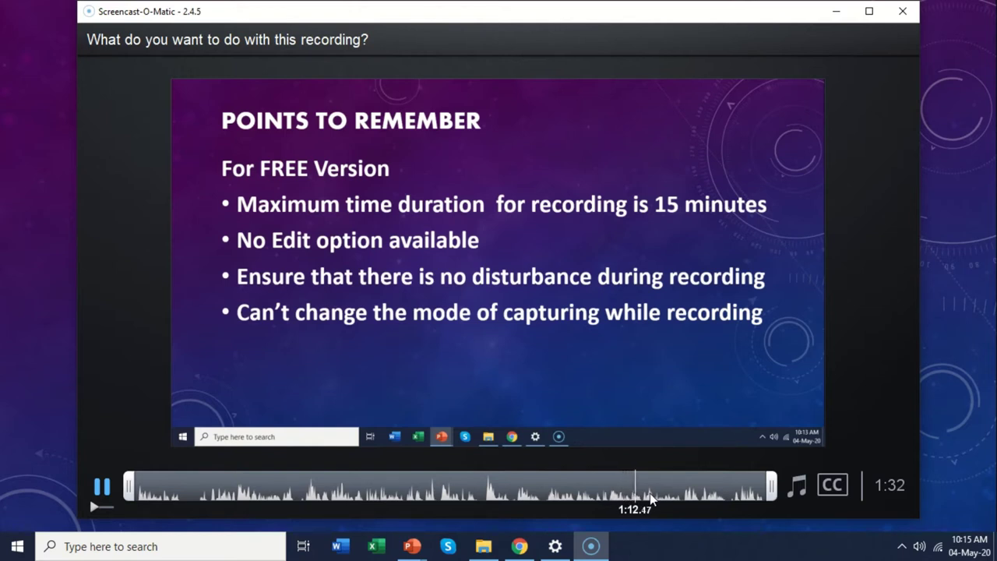
left_click(723, 494)
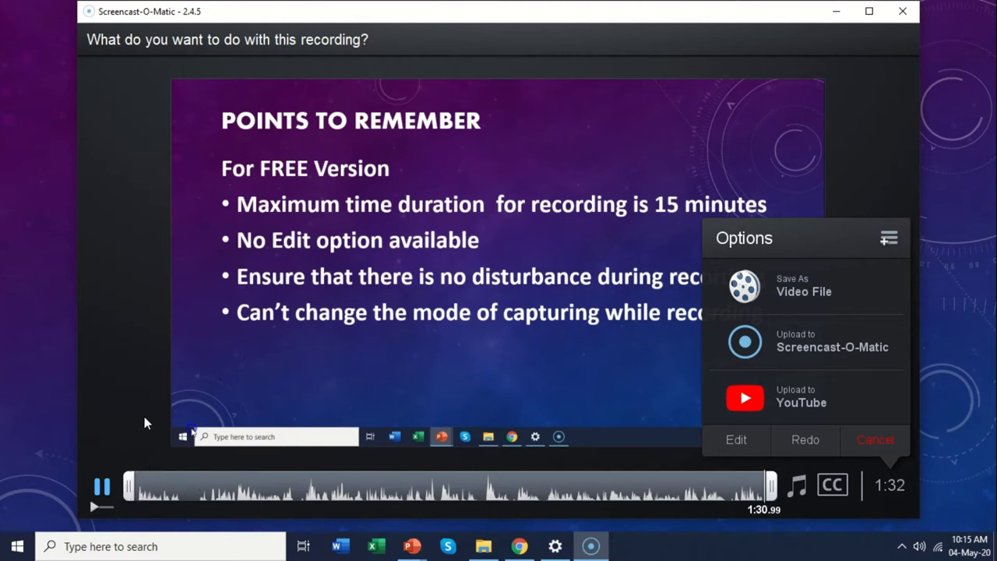
- Trim about 9 seconds off the start of the recording, play the result, and restore the full length
left_click_drag(130, 486, 186, 508)
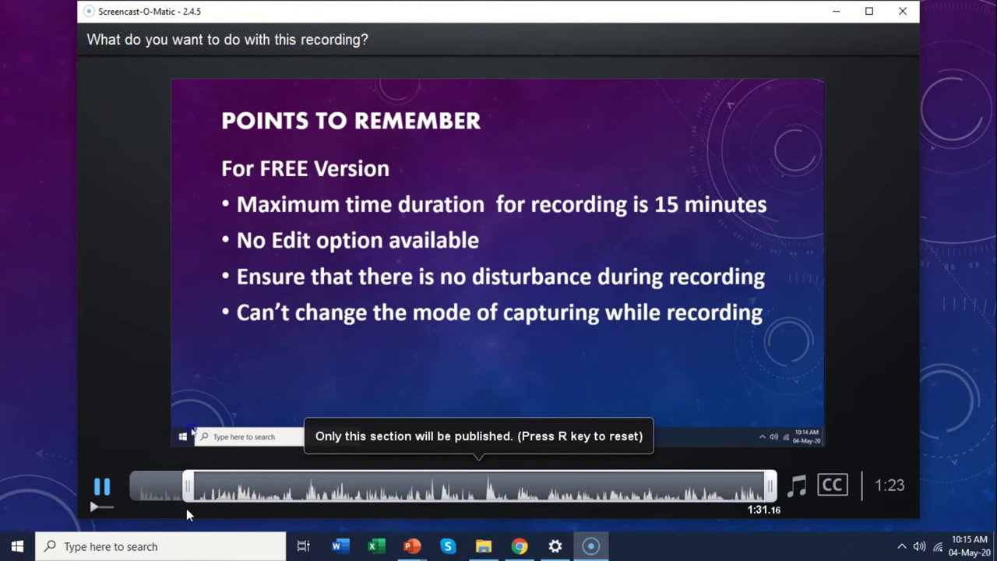
left_click(104, 489)
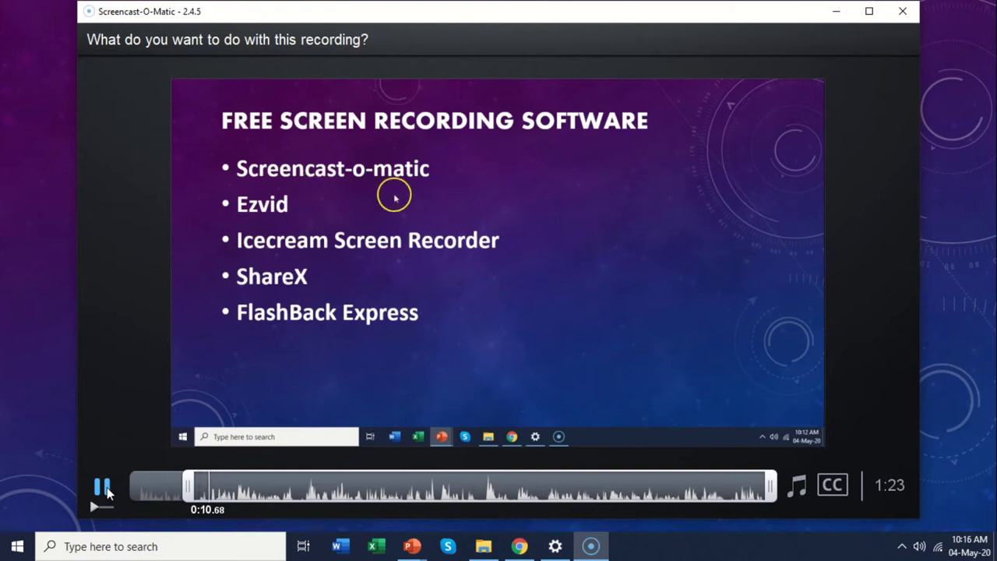
left_click(105, 487)
left_click_drag(187, 487, 109, 489)
left_click(96, 489)
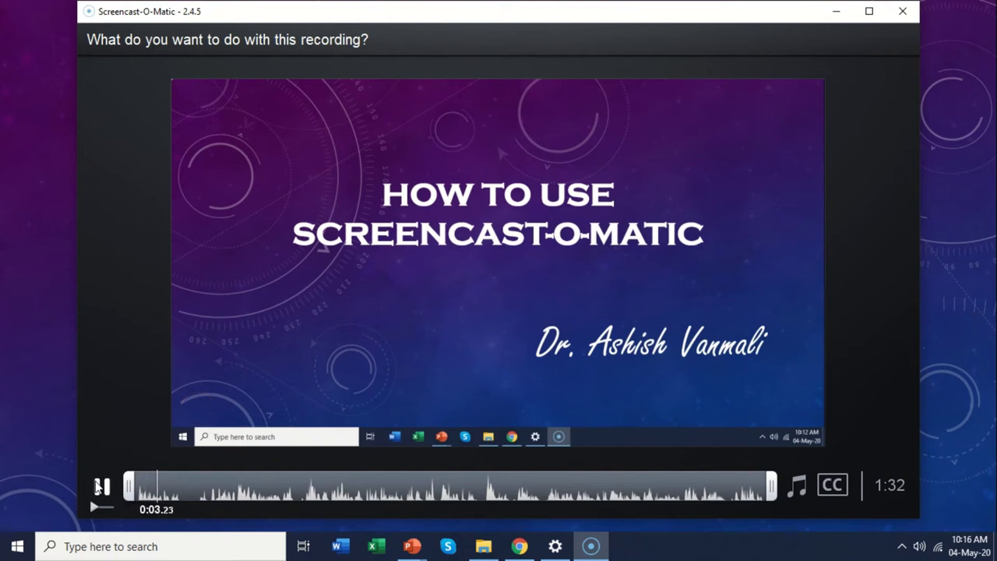
left_click(100, 486)
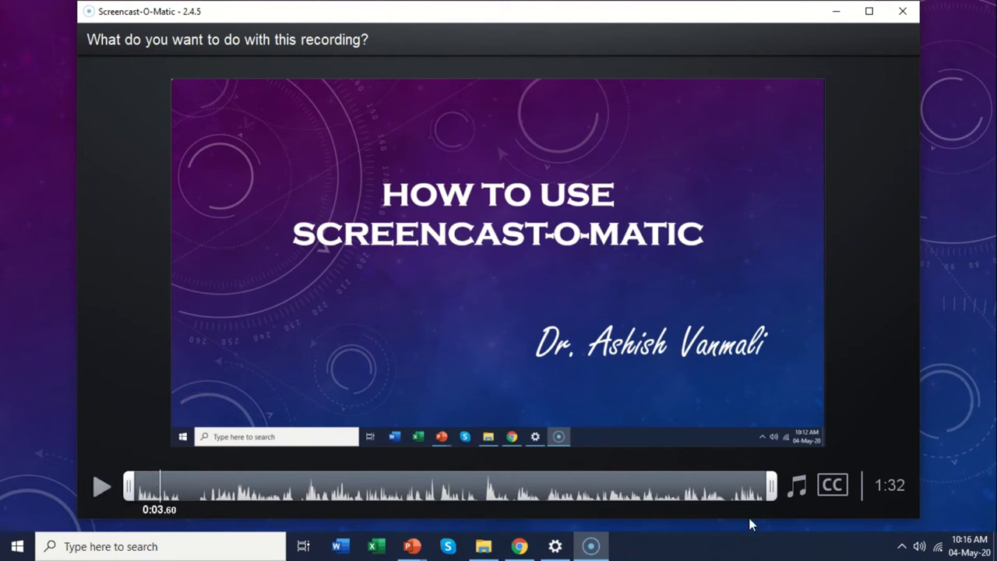
left_click_drag(771, 486, 793, 502)
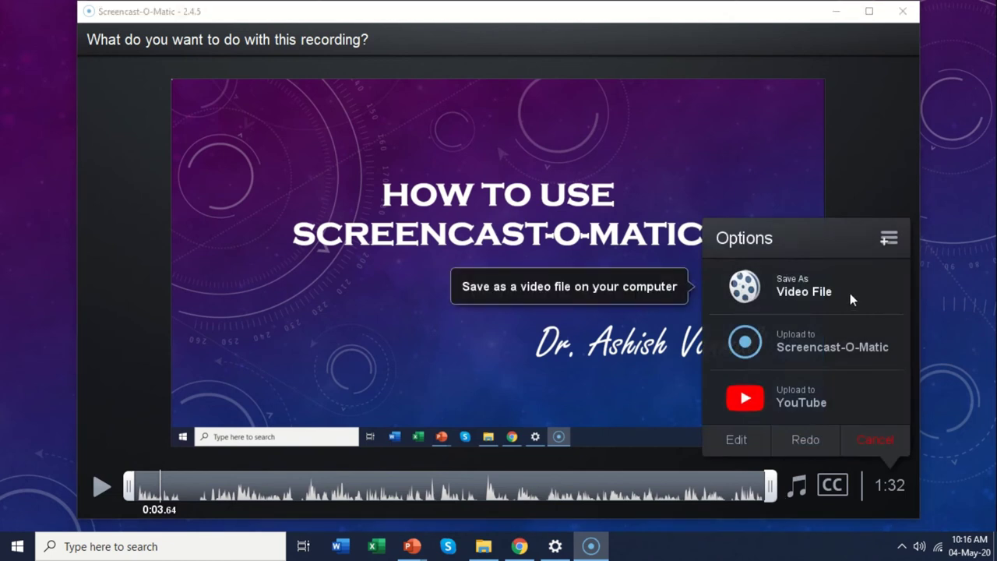
- Choose to save the recording as an MP4 video file in the Screencast folder
left_click(849, 292)
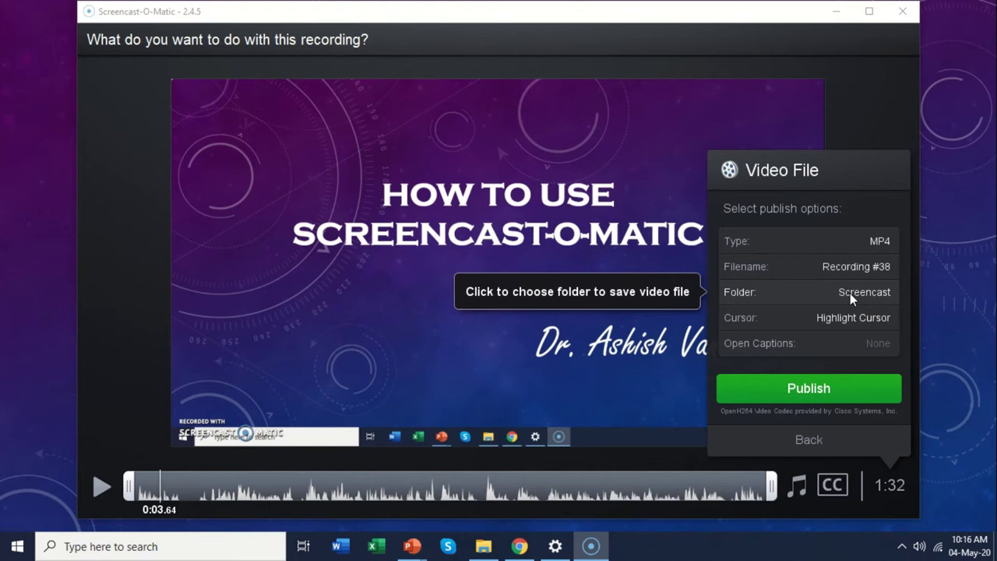
left_click(850, 245)
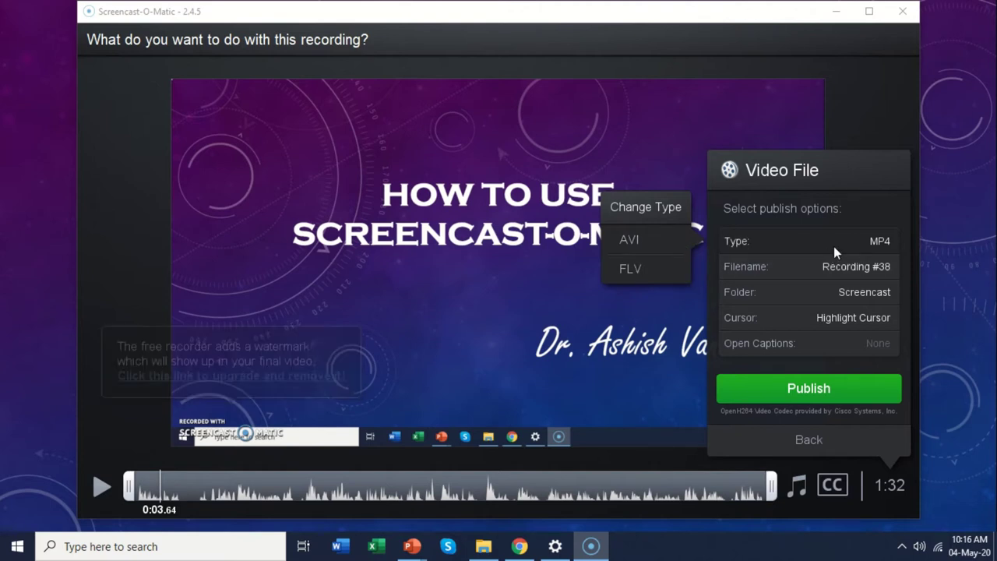
left_click(816, 295)
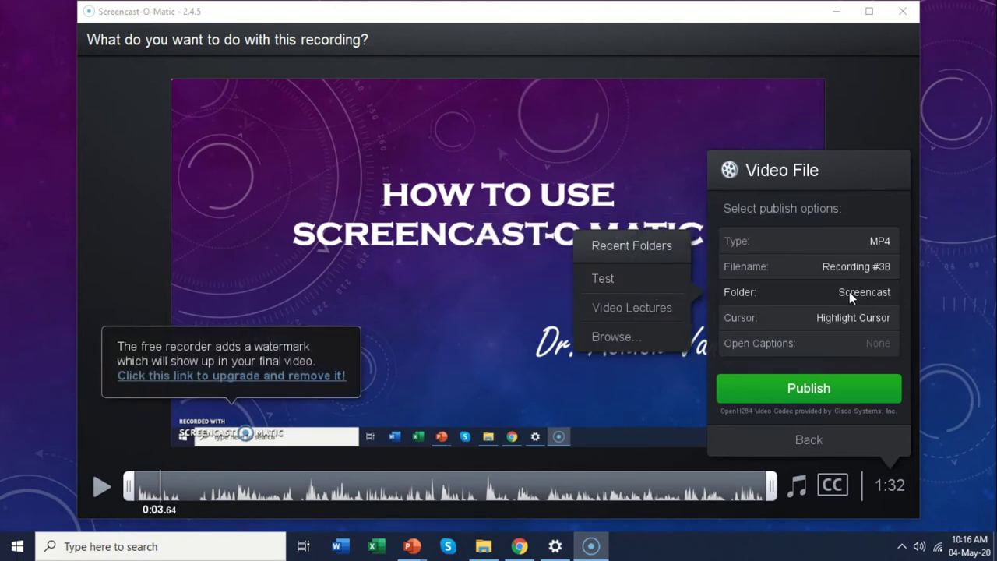
left_click(595, 339)
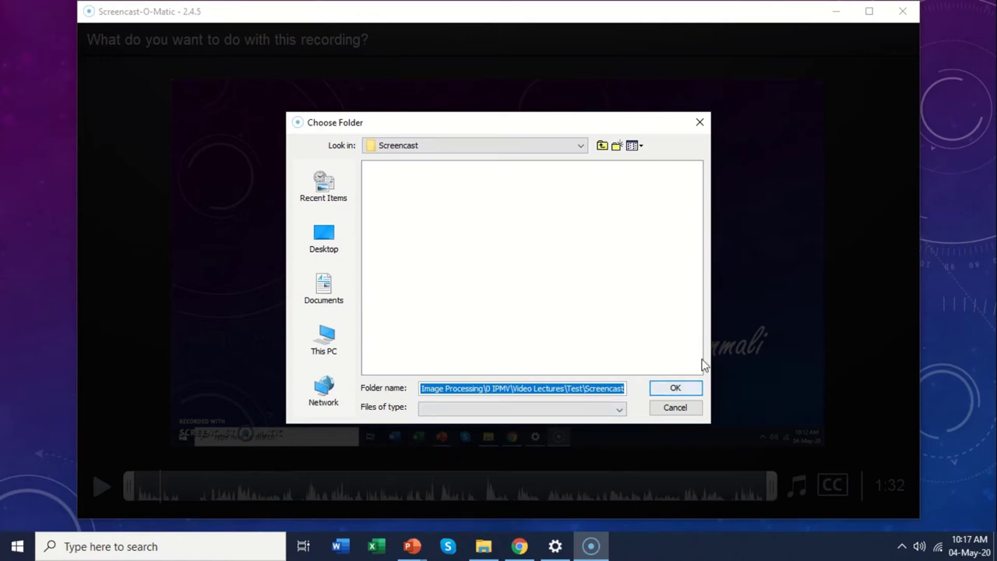
left_click(674, 388)
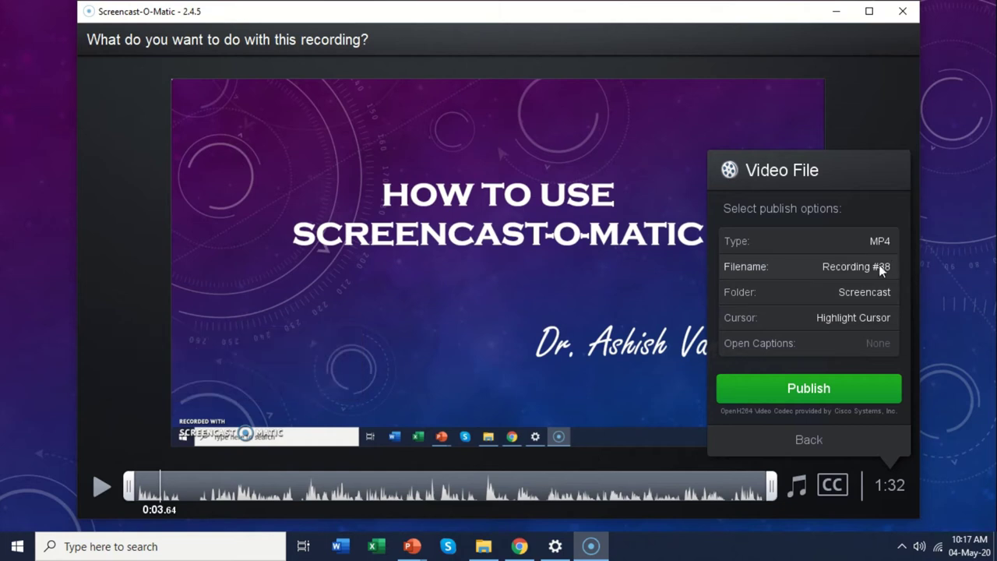
- Name the video file Demo1, publish it and finish the publishing dialog
left_click(866, 265)
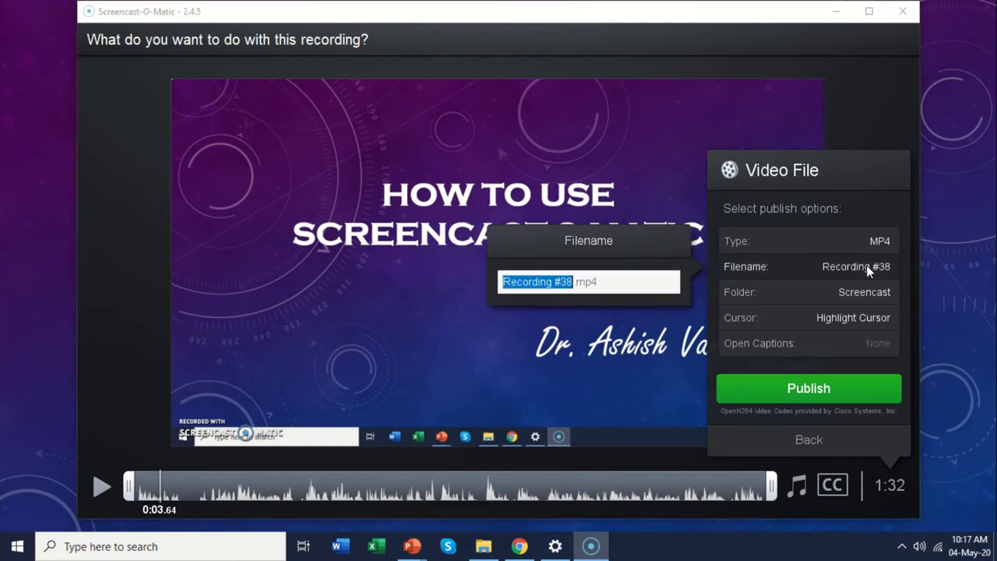
type("Dem")
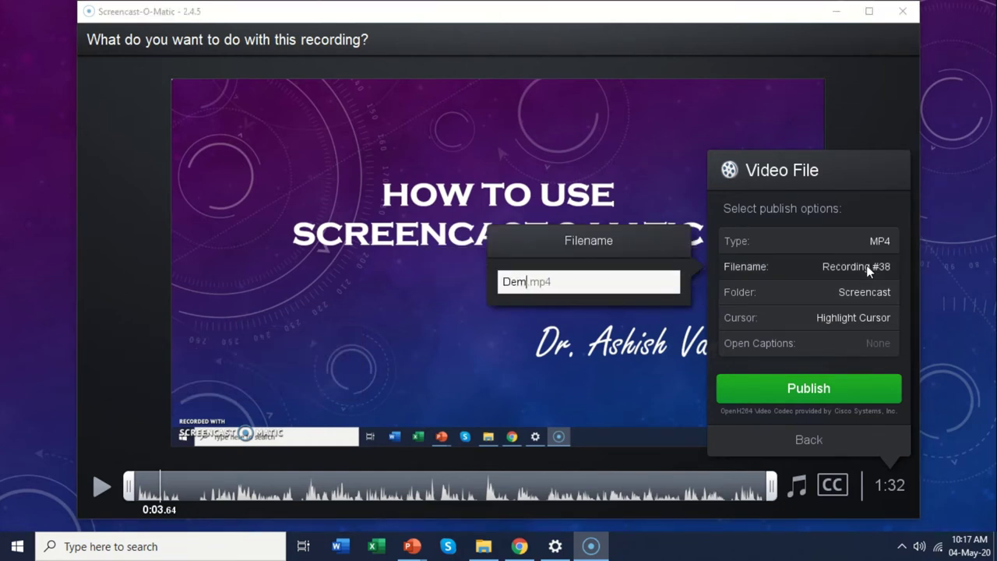
type("o1")
key("Return")
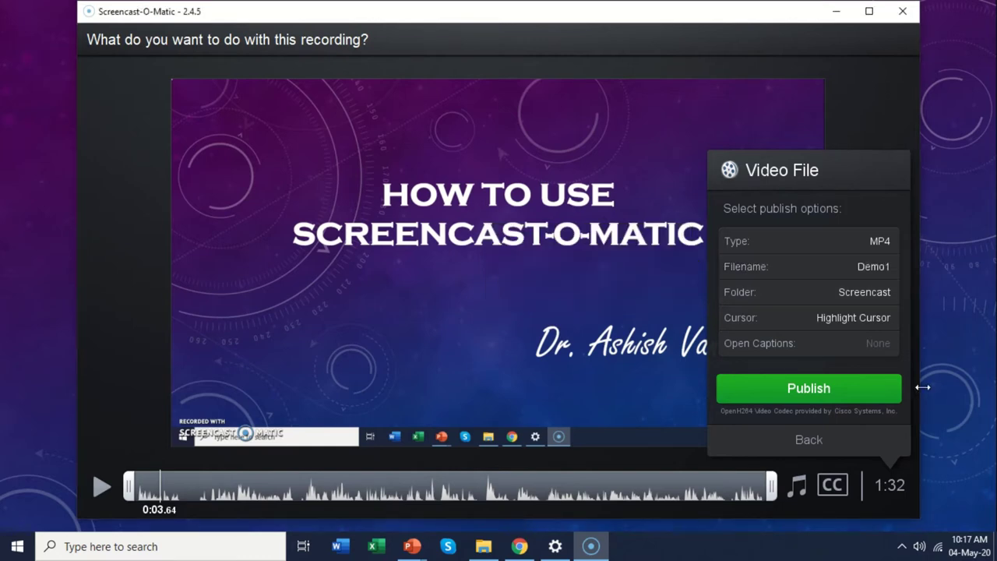
left_click(834, 393)
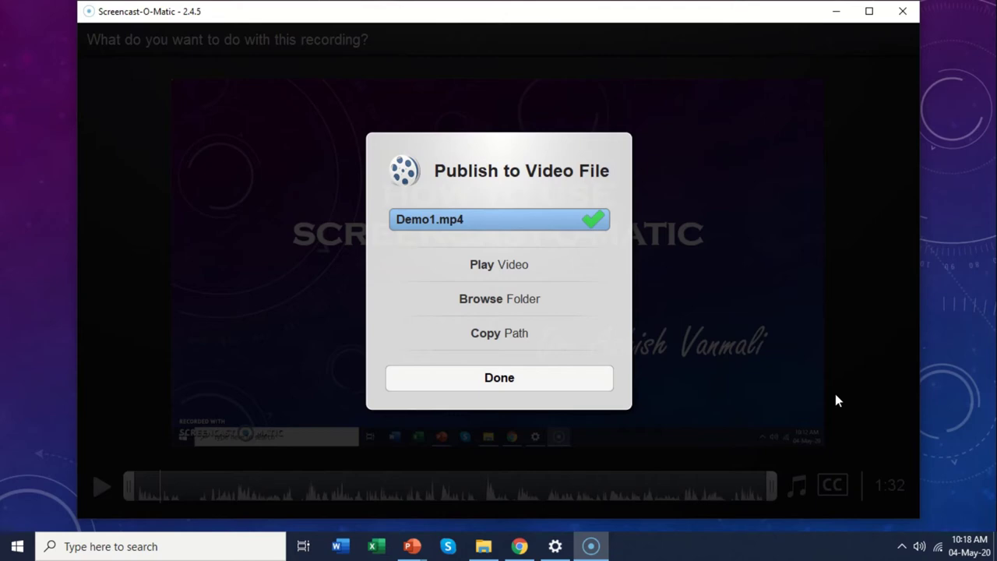
left_click(552, 382)
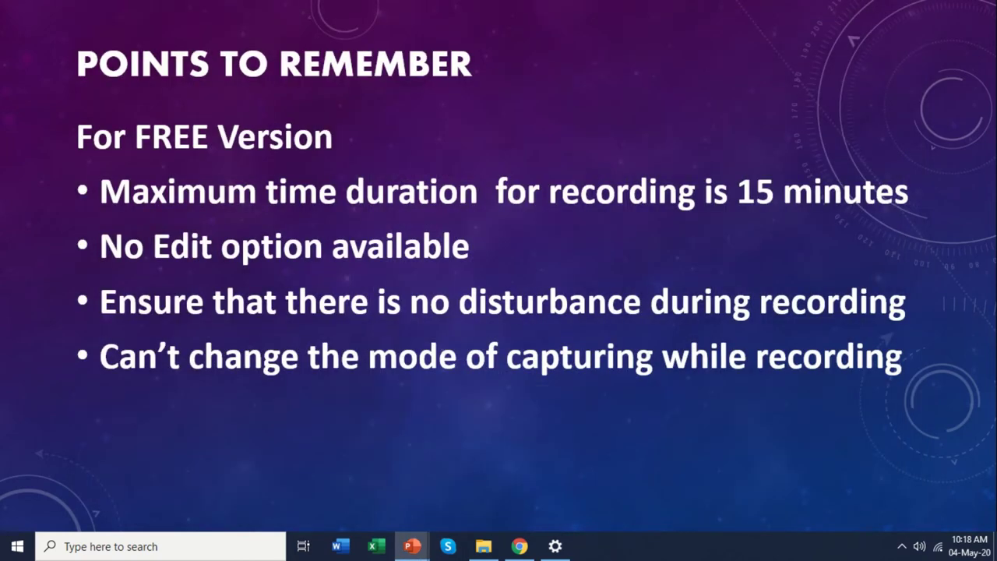
- End the slide show, play Demo1.mp4 from the Screencast folder in File Explorer, and close the player
key("Escape")
left_click(485, 551)
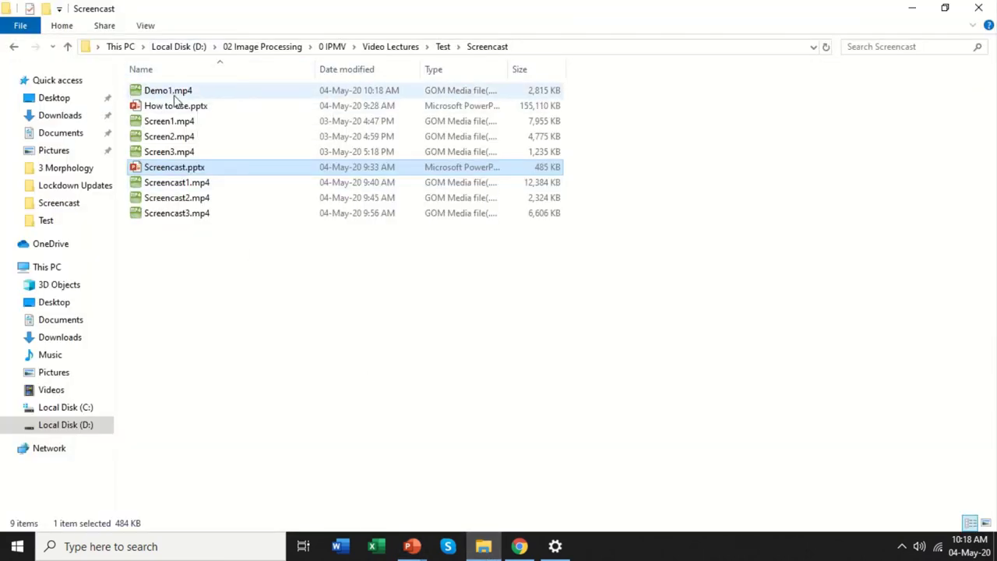
left_click(218, 91)
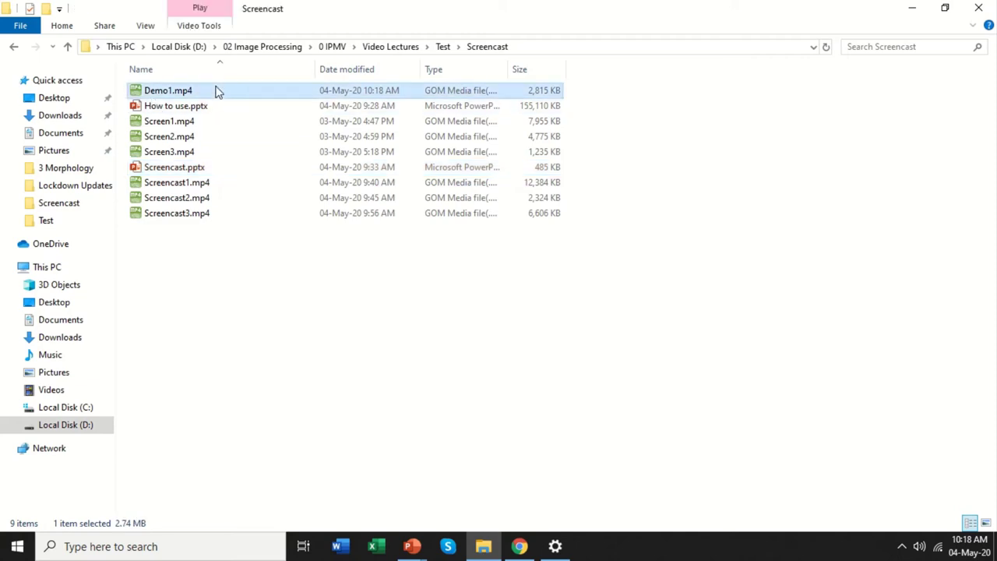
double_click(218, 91)
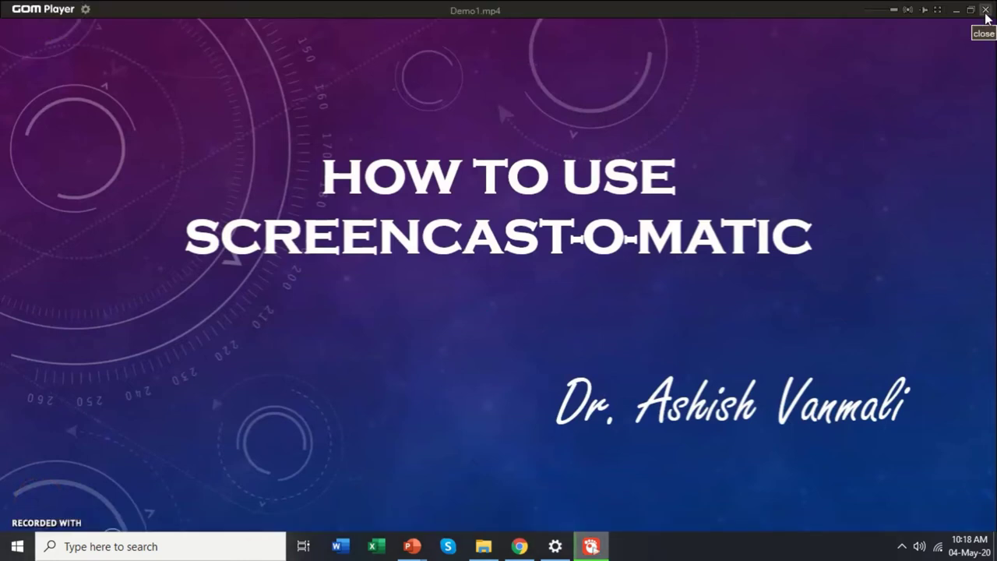
left_click(985, 11)
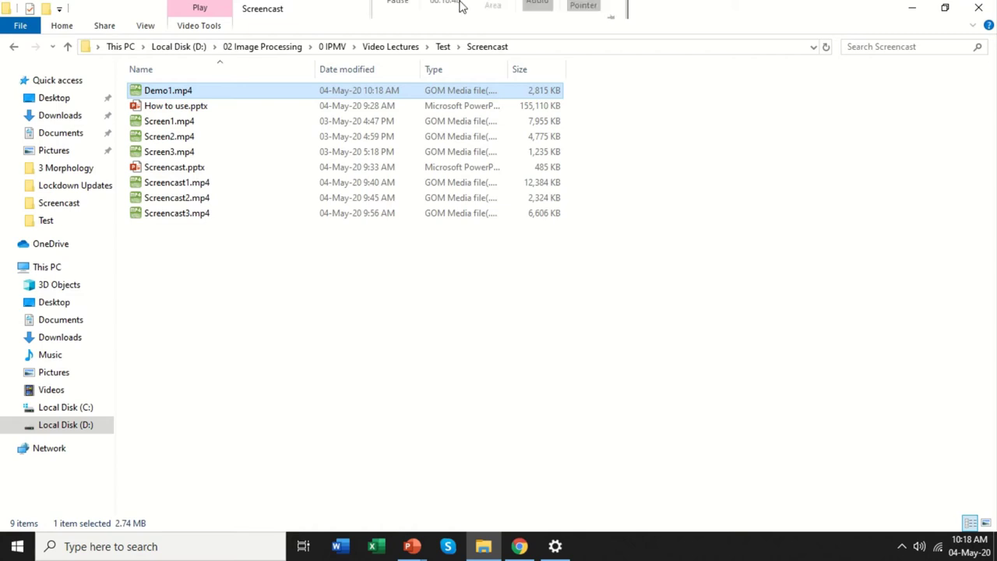
mouse_move(460, 7)
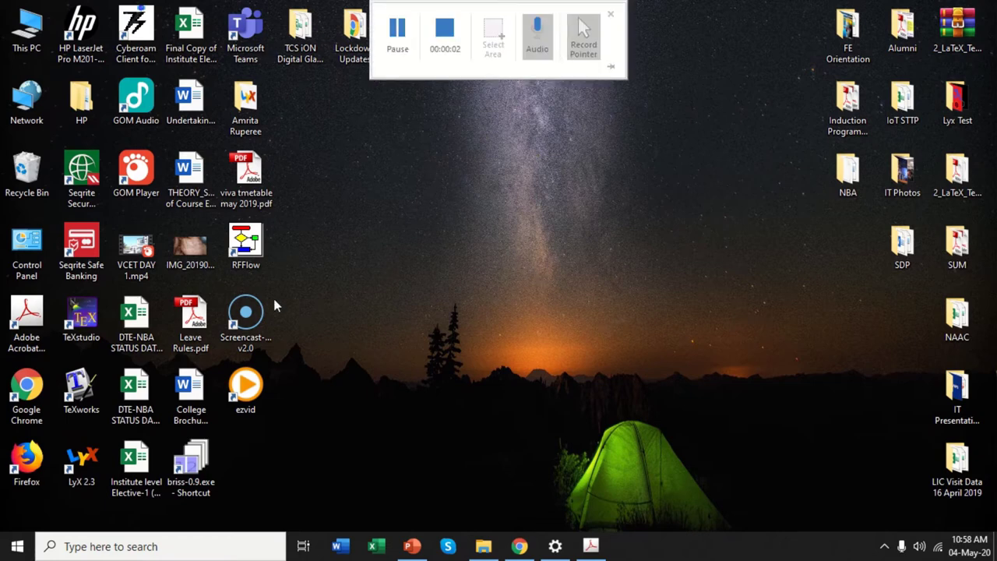
- Launch the free Screencast-O-Matic recorder from the desktop and set the recording size to 480p
double_click(243, 313)
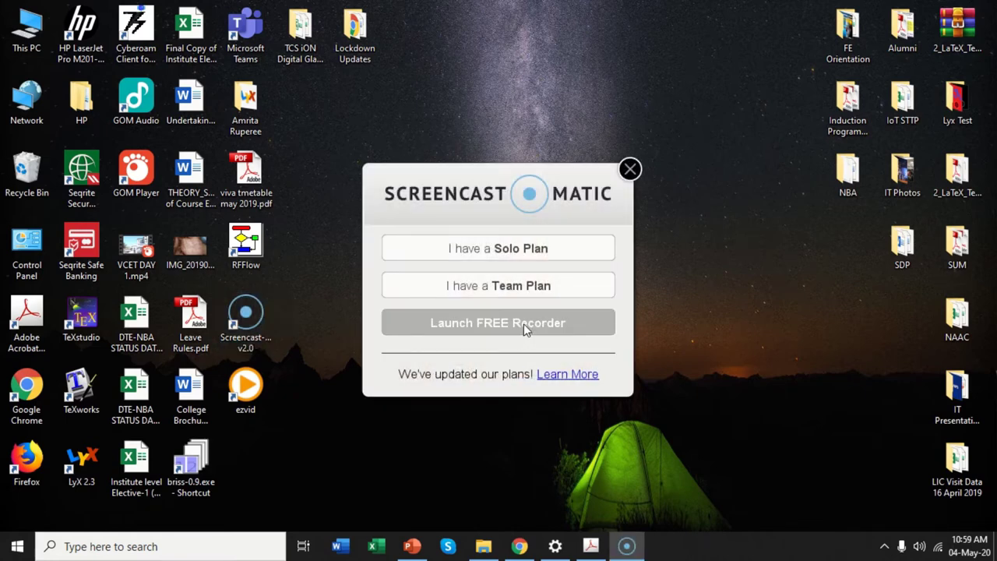
left_click(523, 326)
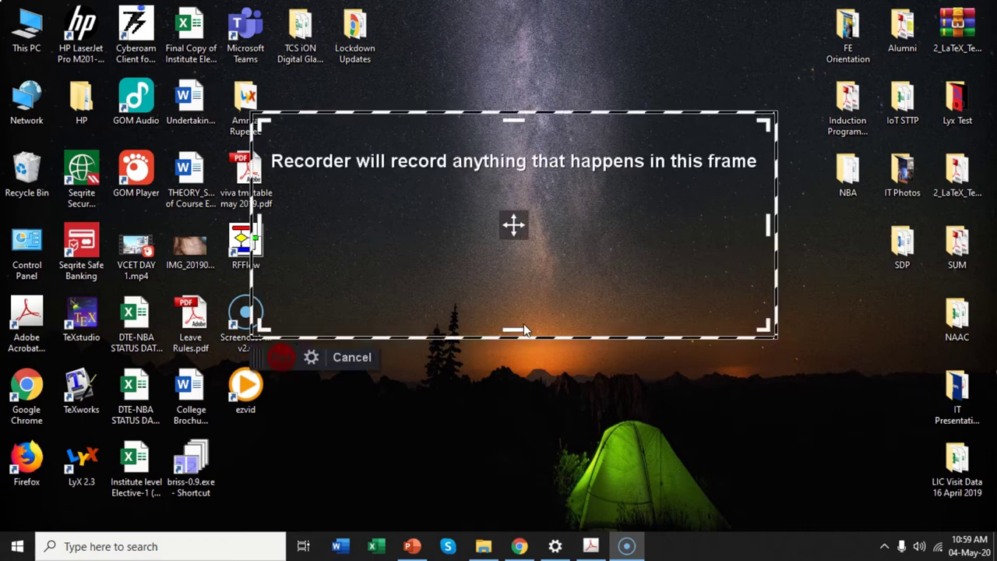
left_click(311, 357)
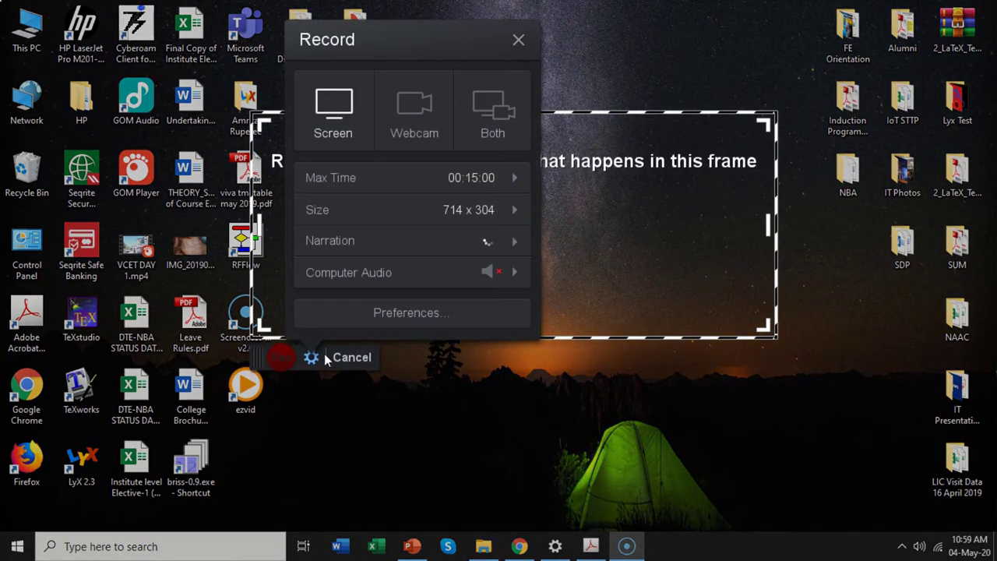
left_click(510, 210)
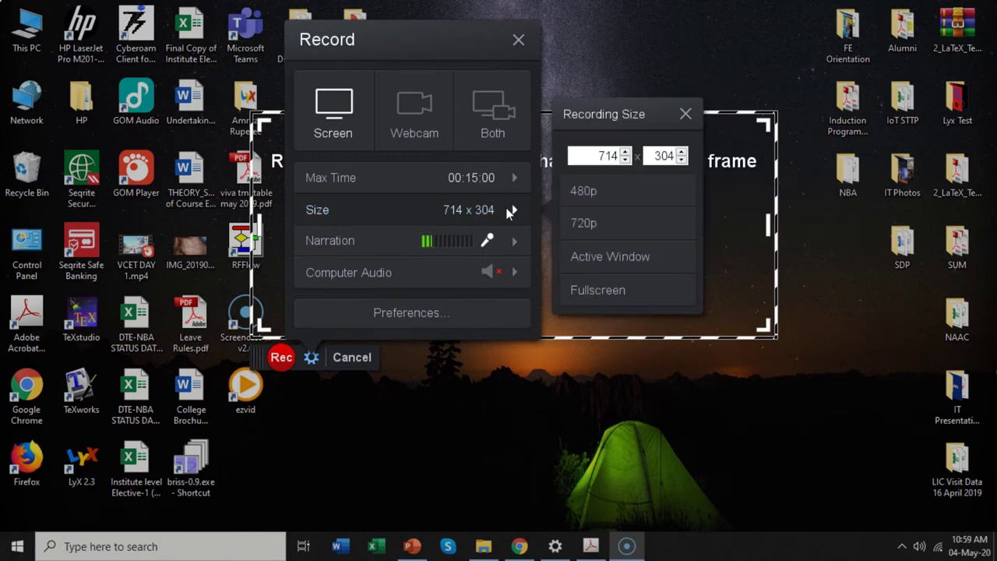
left_click(570, 193)
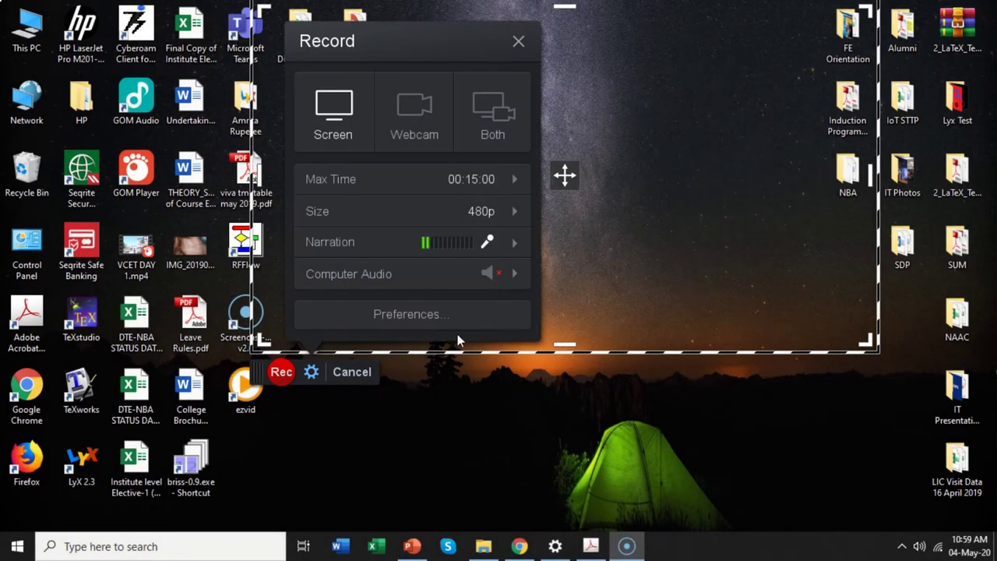
- Move the recording frame down to the middle of the desktop and switch to PDF File.pdf in Adobe Acrobat
left_click_drag(625, 350, 588, 445)
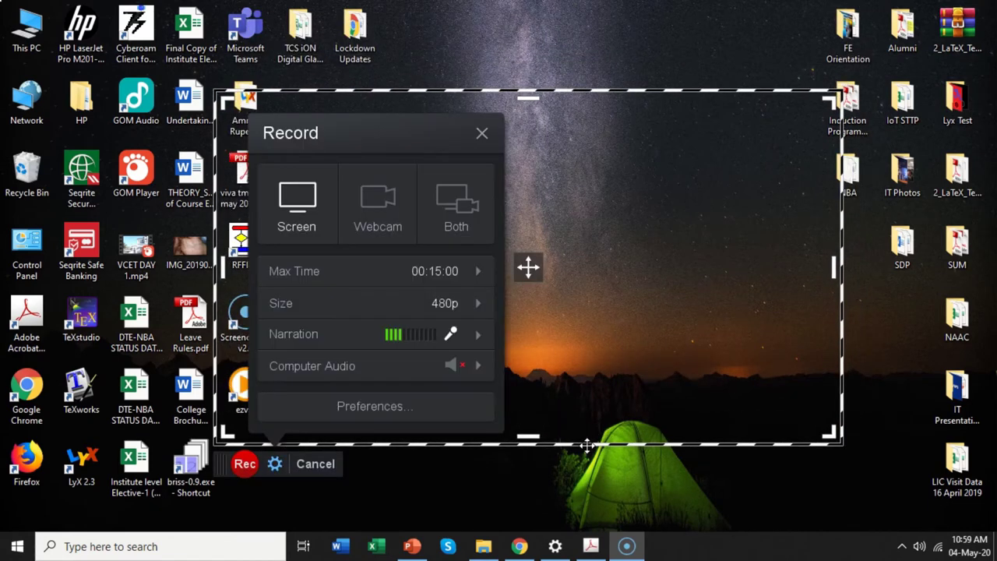
left_click(591, 548)
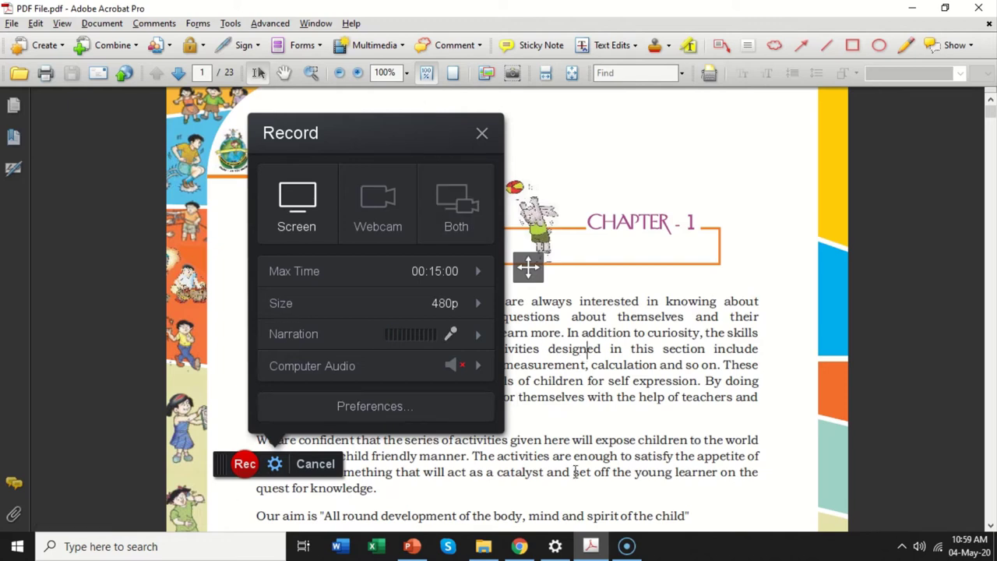
- Fit the recording frame around the Chapter 1 heading and introduction at 770 x 438, then record a first clip and pause it
left_click(625, 546)
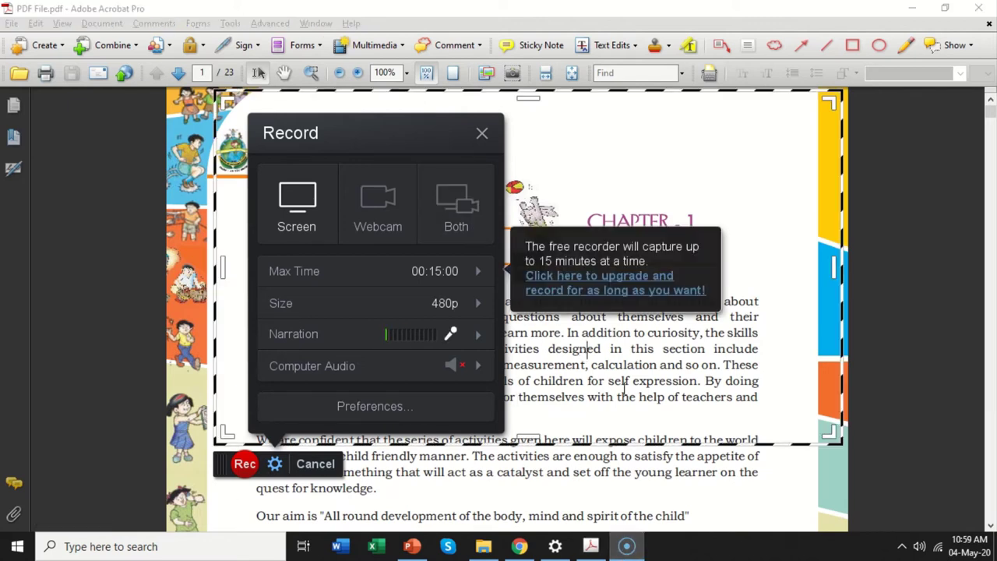
left_click_drag(613, 447, 624, 532)
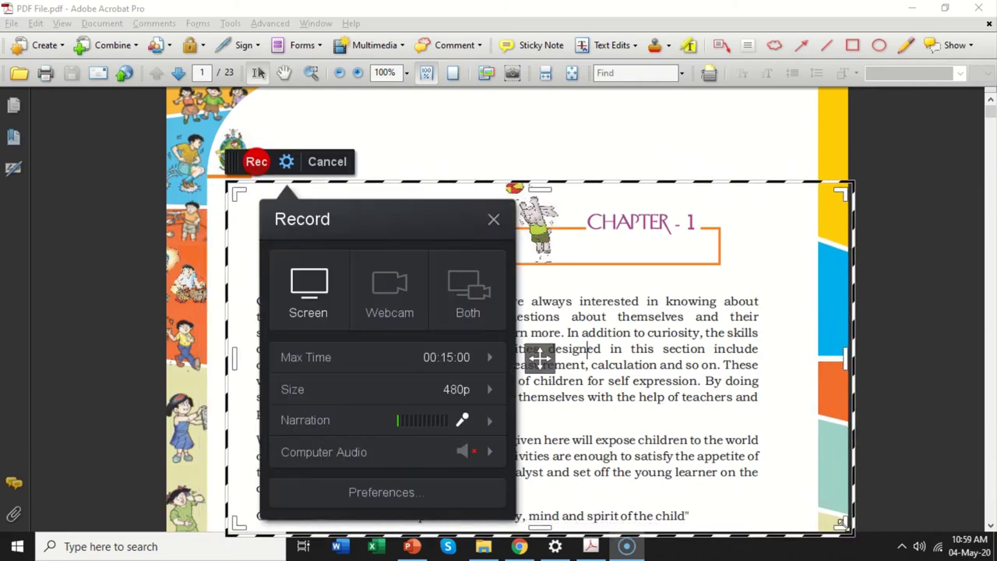
left_click_drag(852, 536, 779, 492)
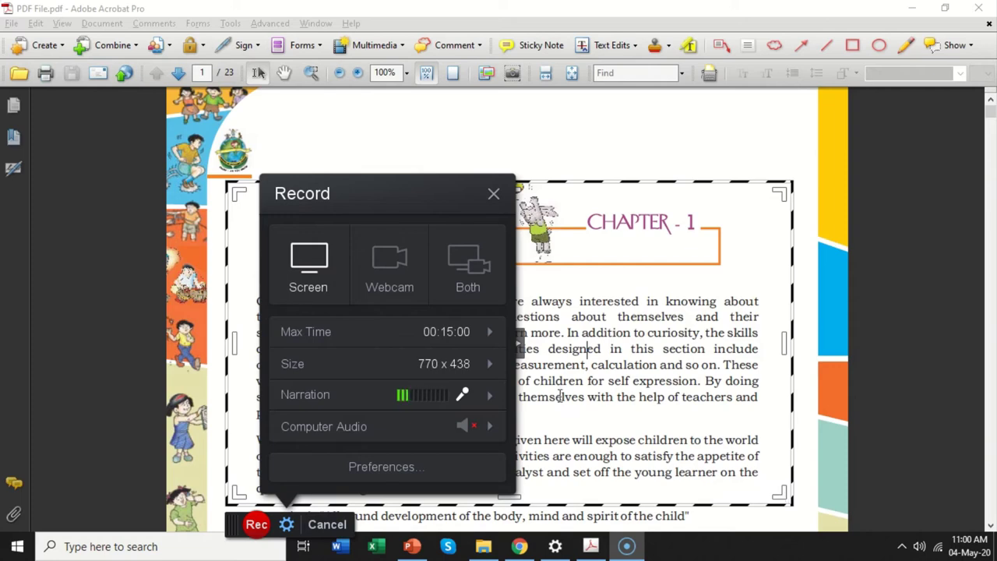
left_click(256, 524)
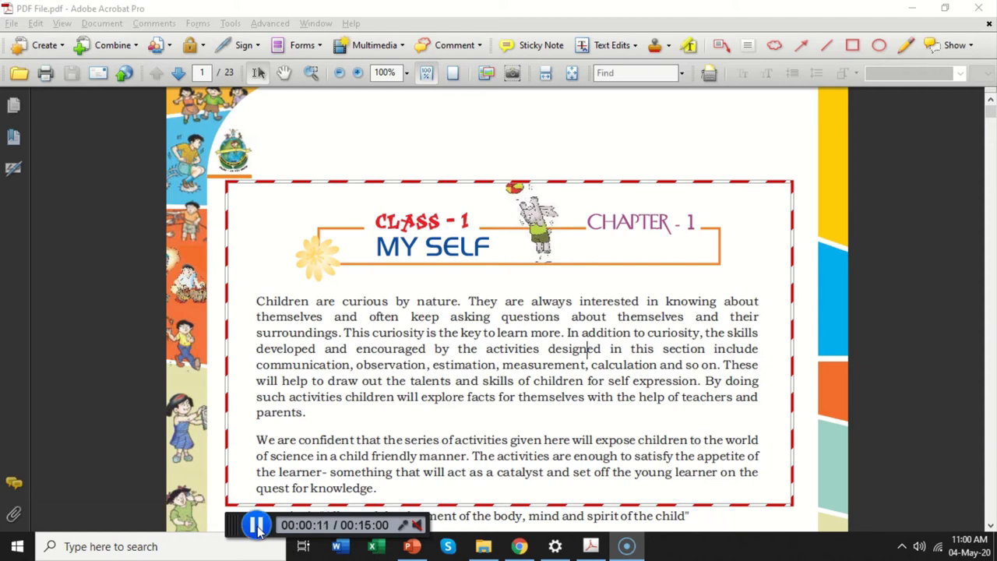
left_click(257, 526)
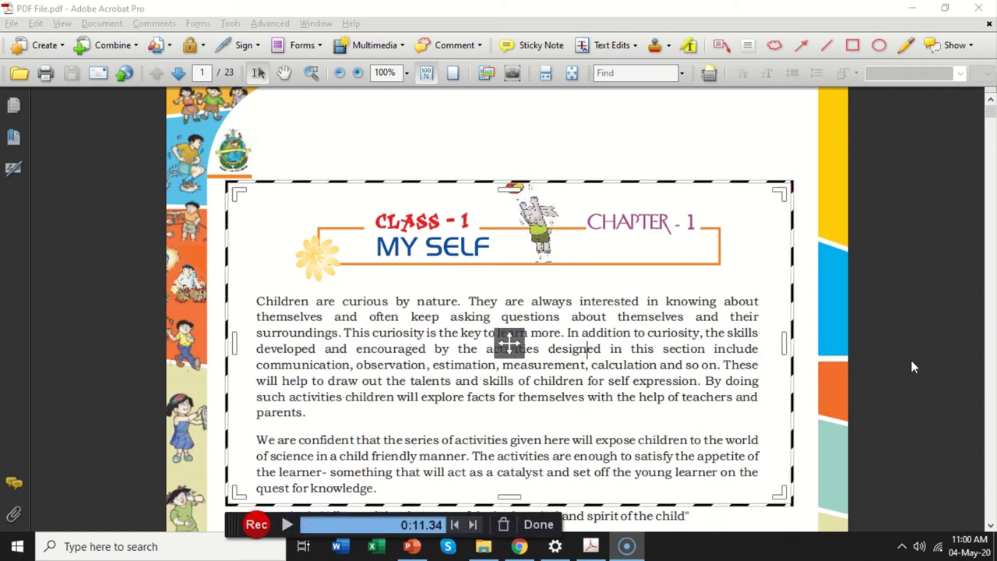
- Bring the Language, Math and EVS lists of page 1 into view and move the recording frame down over them
key("Escape")
scroll(509, 343, "down", 1)
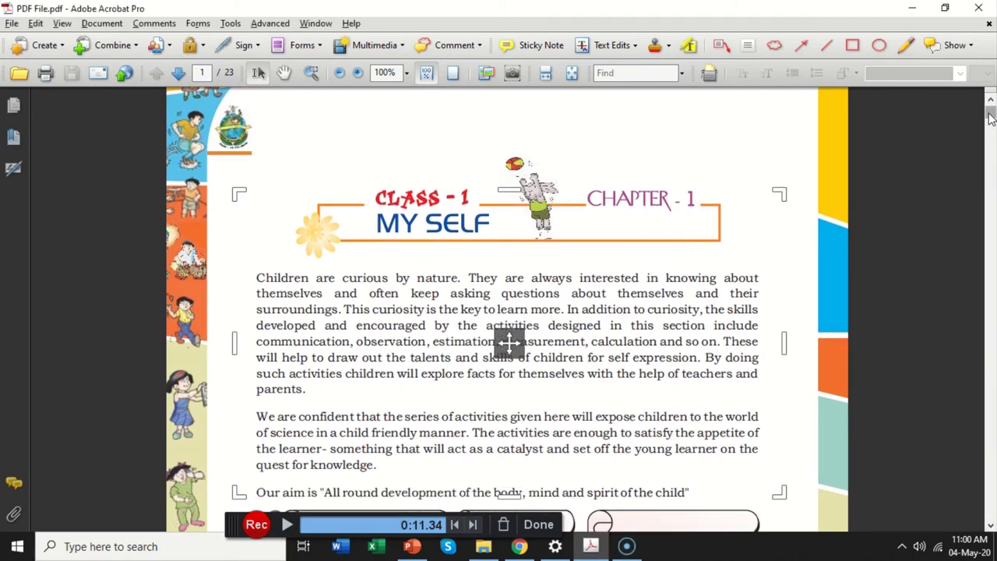
left_click_drag(991, 114, 991, 119)
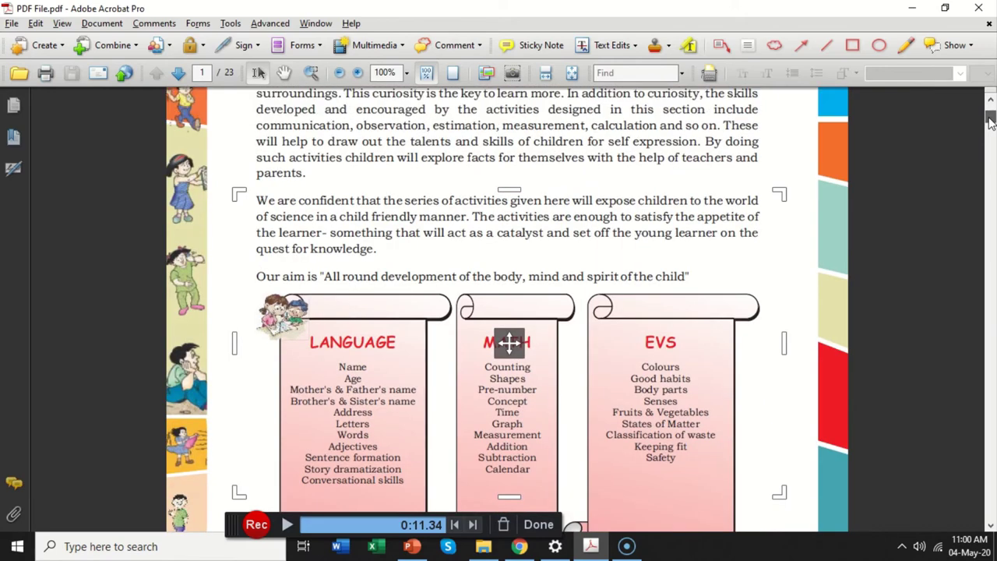
left_click(782, 194)
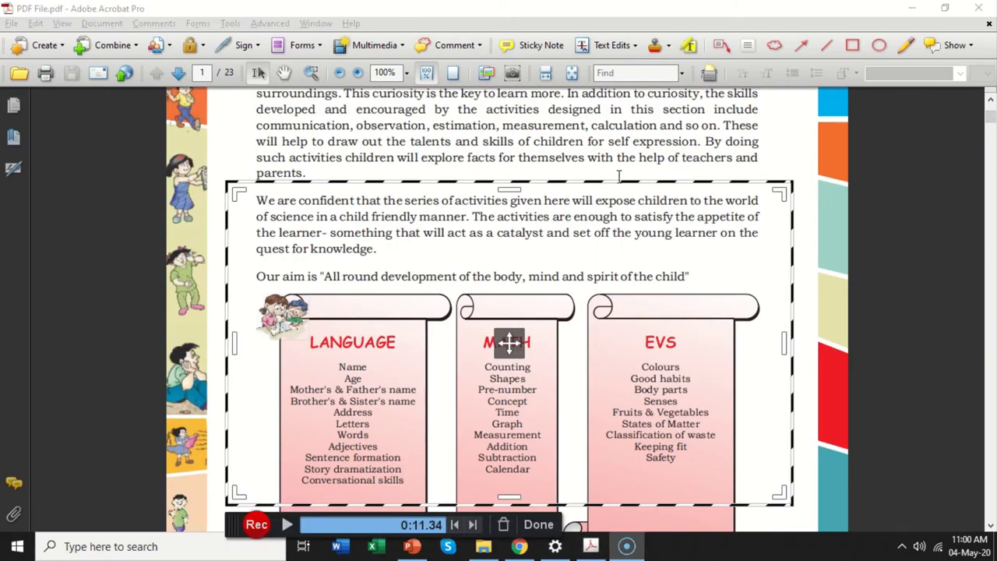
left_click_drag(619, 175, 671, 233)
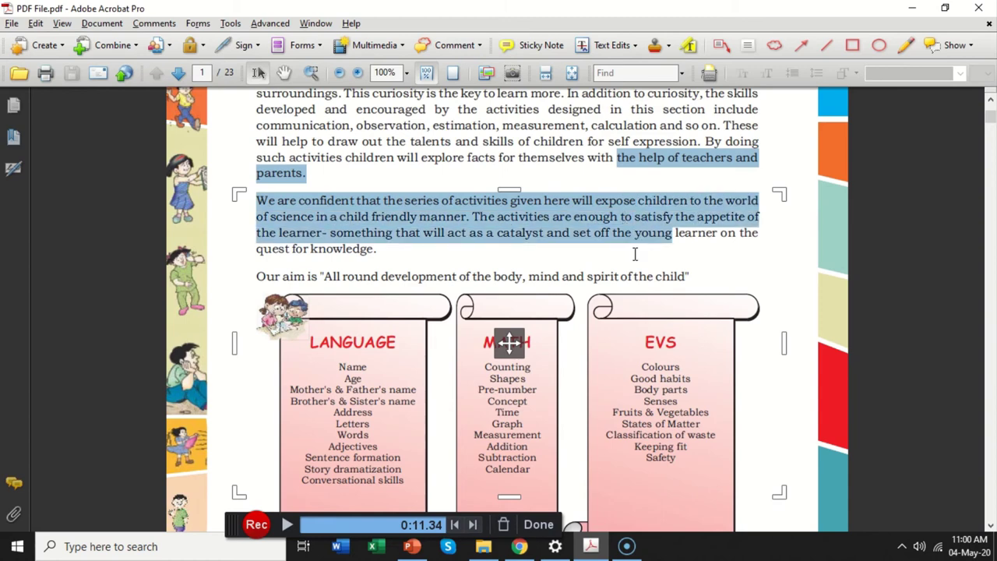
left_click(790, 226)
left_click(782, 195)
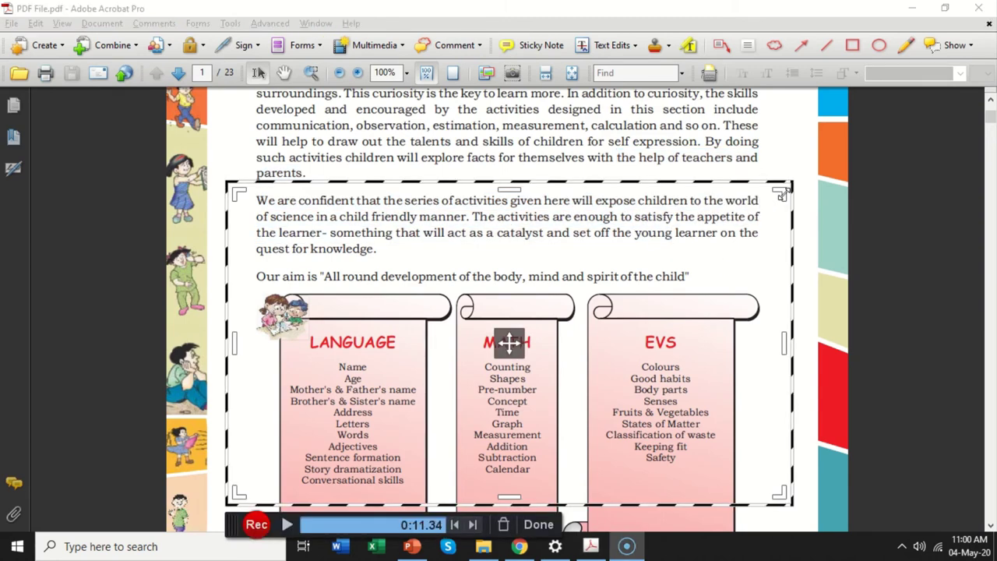
left_click_drag(752, 183, 763, 279)
key("Escape")
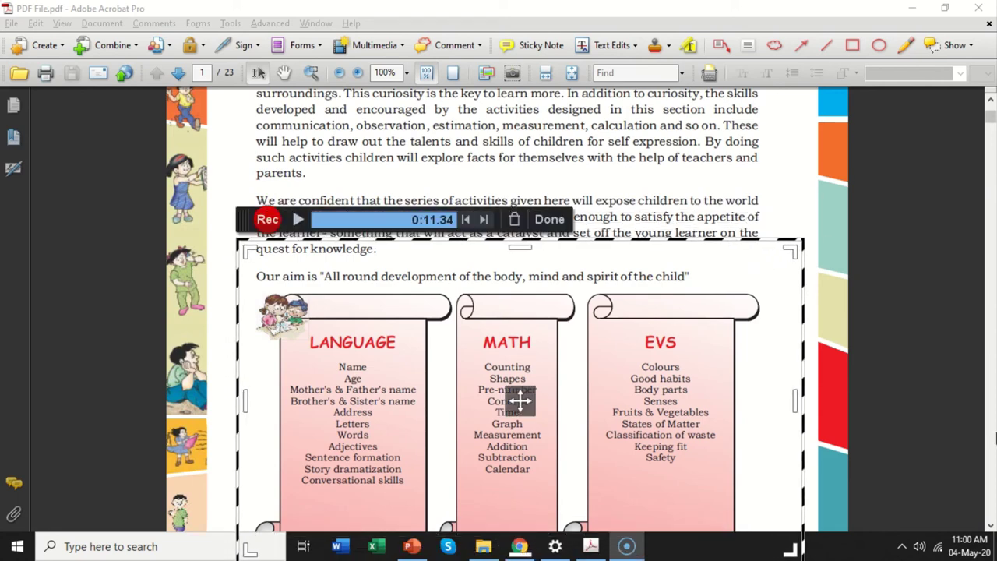
- Fit the recording frame around the Language, Math, EVS and Art boxes, then record a second clip and pause it
left_click(991, 526)
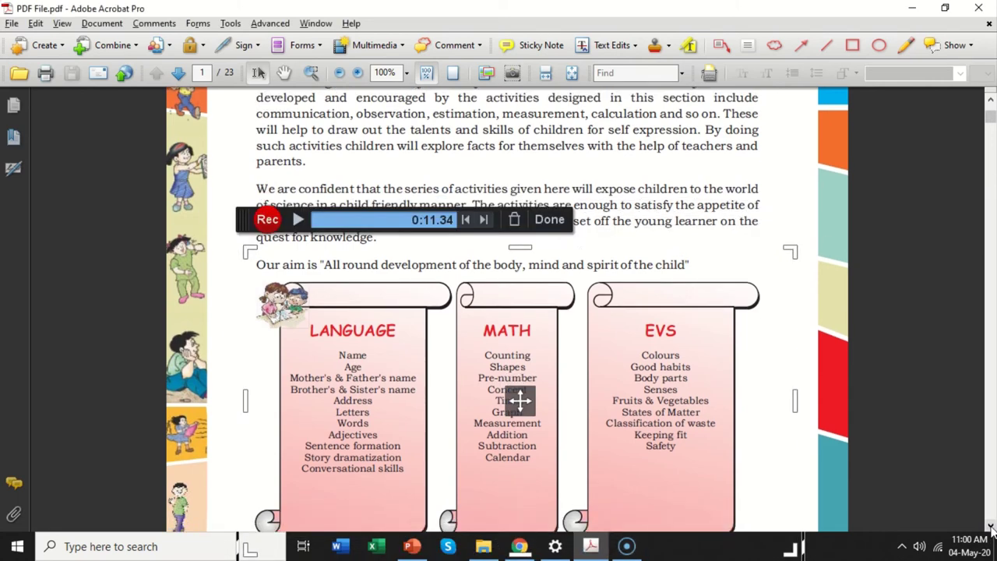
left_click(992, 527)
left_click(991, 527)
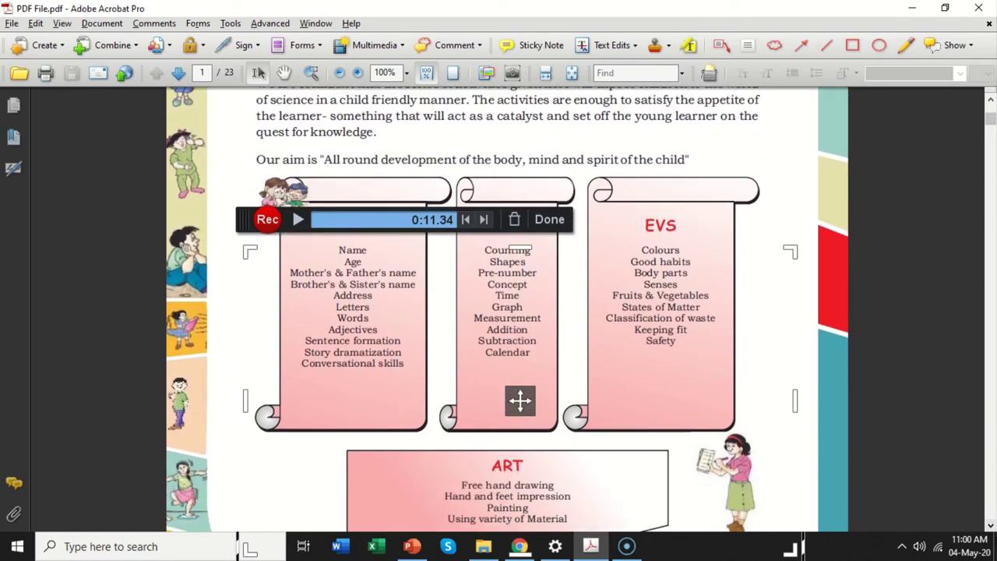
left_click(991, 528)
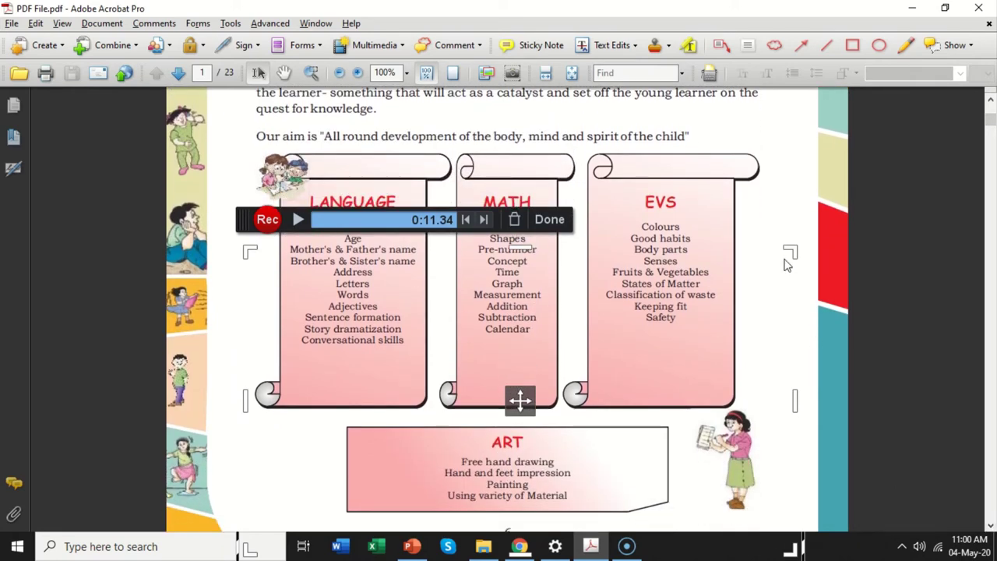
left_click_drag(789, 250, 793, 125)
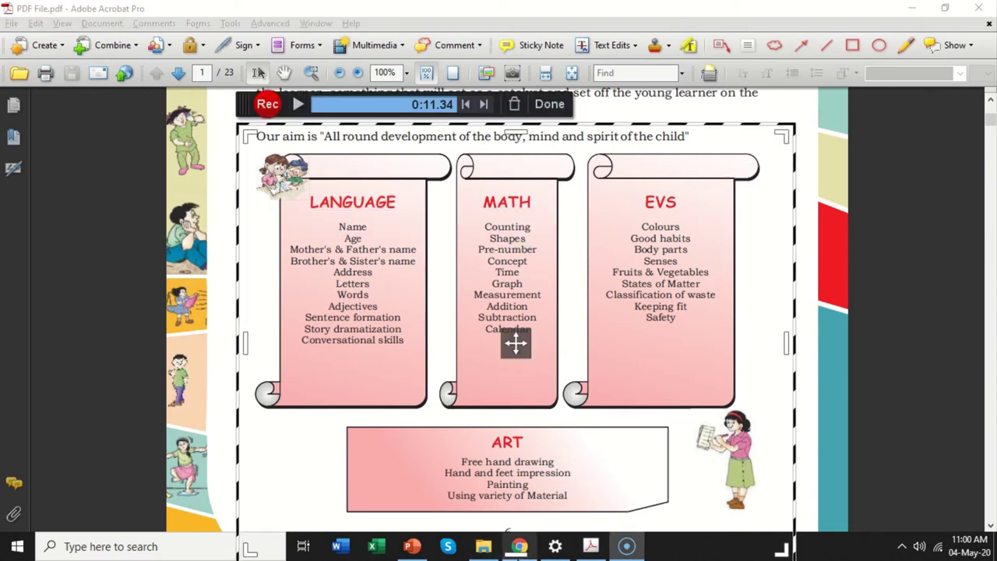
left_click_drag(518, 549, 517, 513)
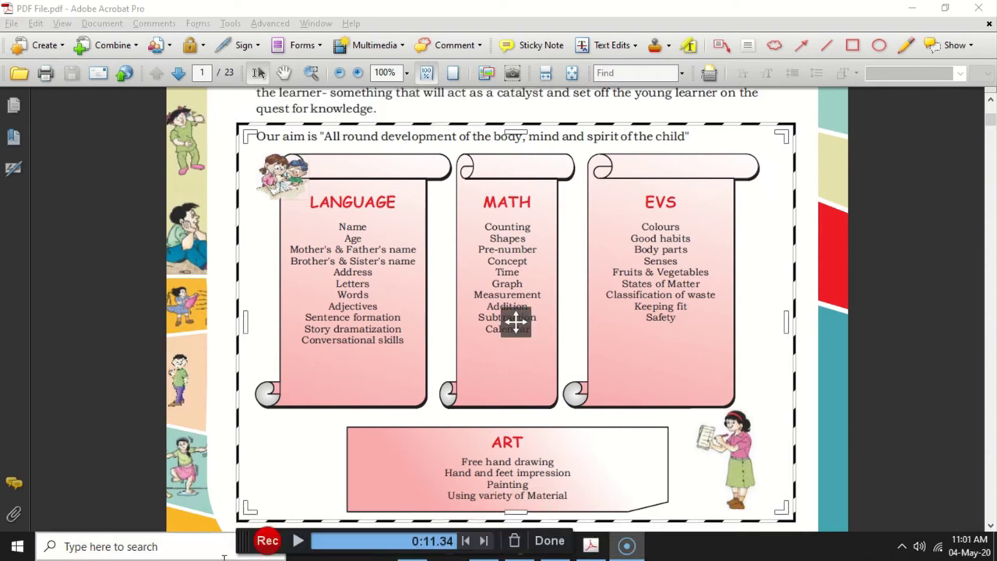
left_click(267, 542)
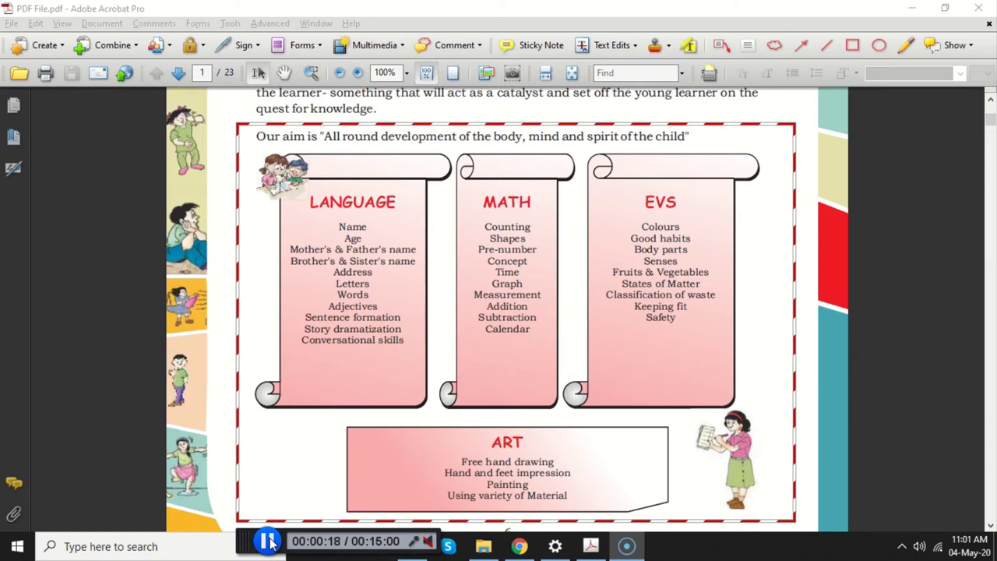
left_click(268, 543)
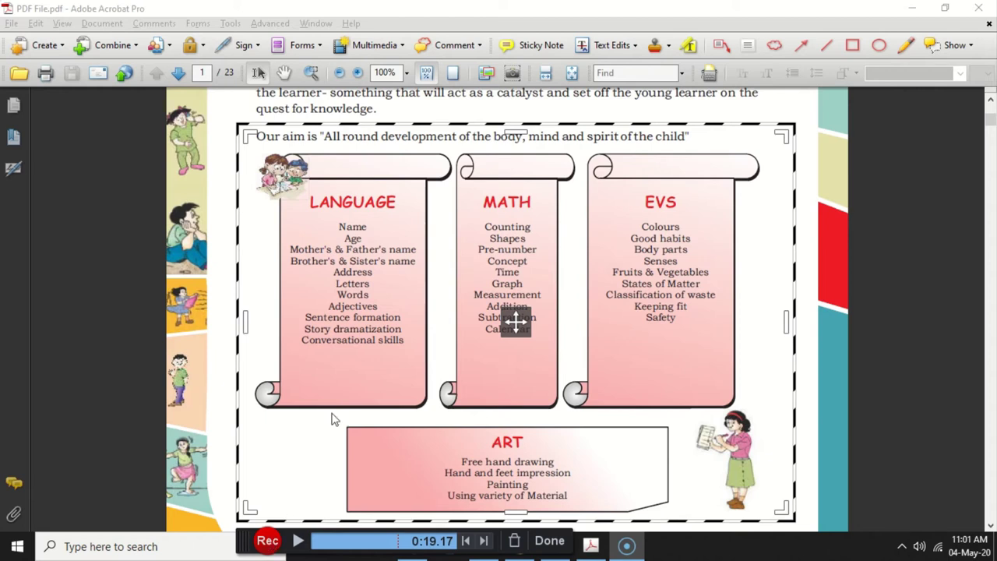
- Bring Activity-1: Magnificent Me on page 2 into the recording frame, then record a third clip and pause it
left_click(991, 525)
scroll(991, 526, "down", 5)
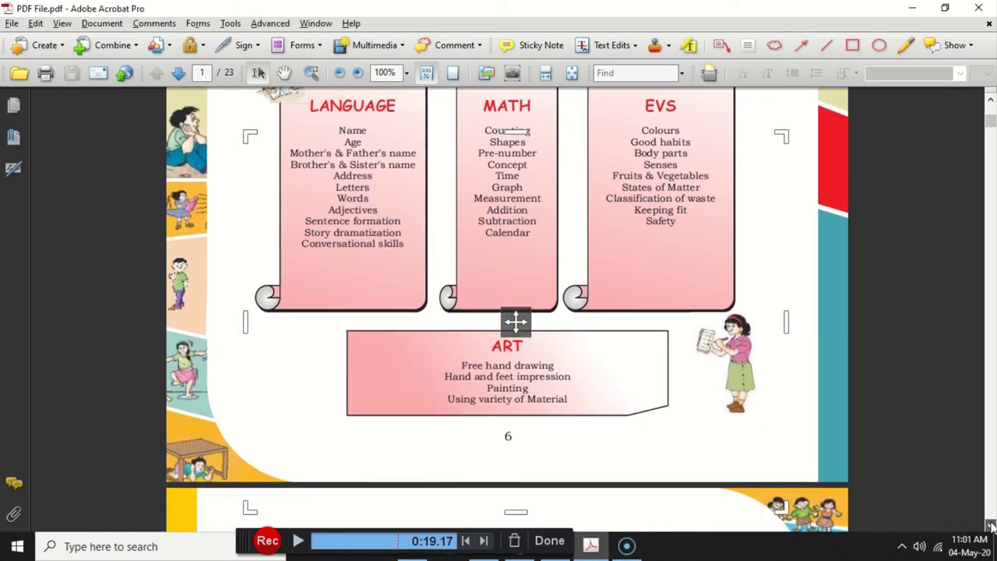
scroll(991, 526, "down", 2)
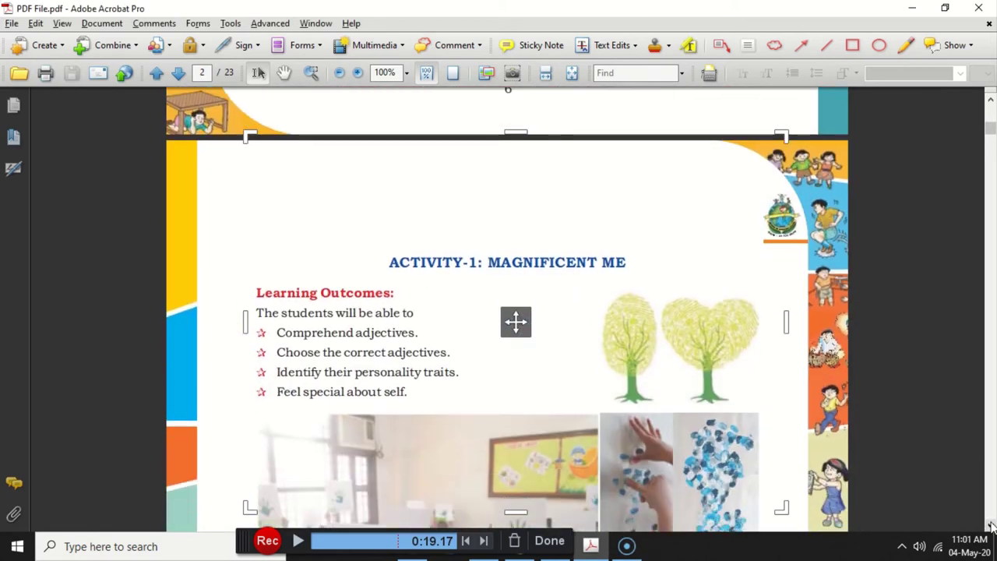
scroll(991, 526, "down", 3)
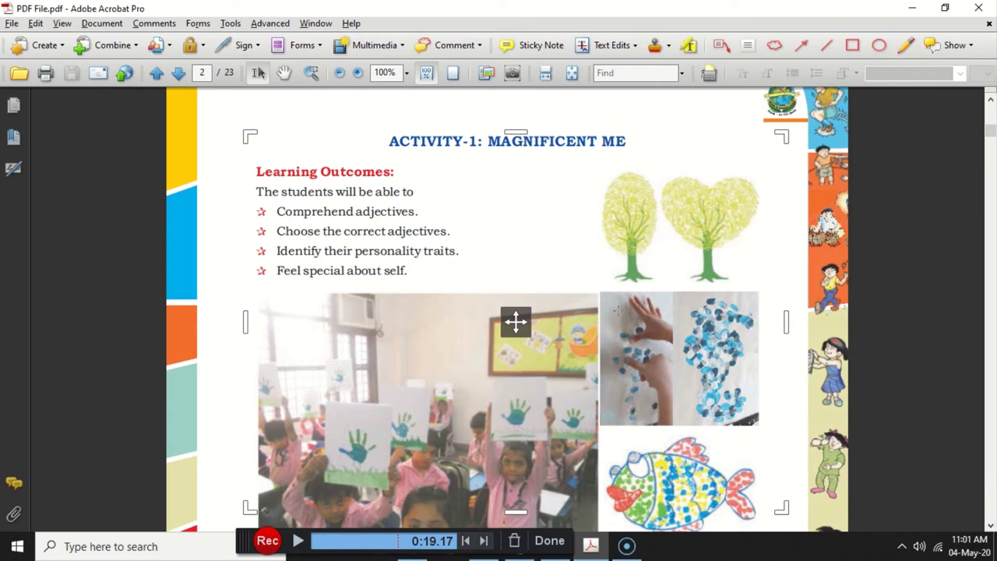
left_click(785, 508)
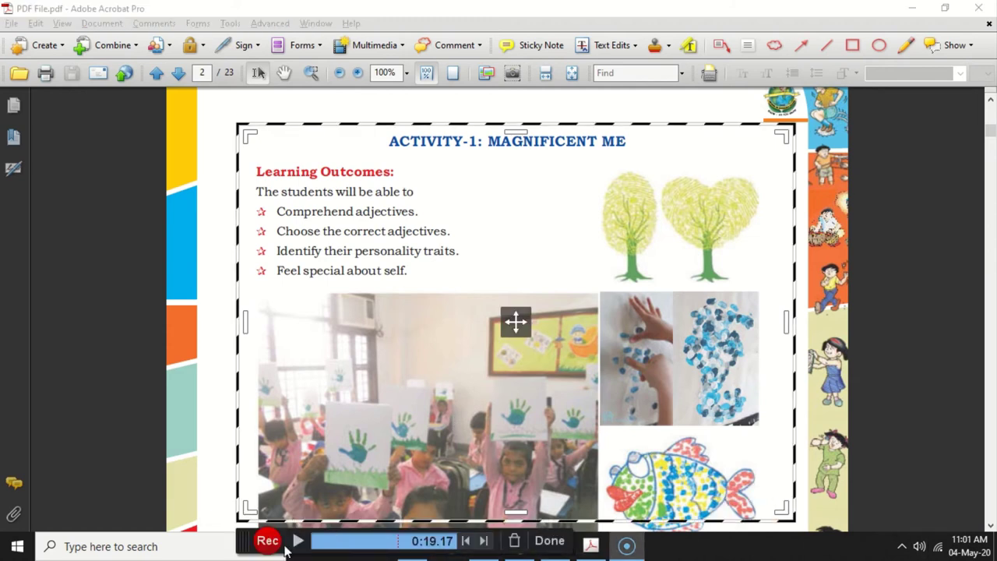
left_click(273, 543)
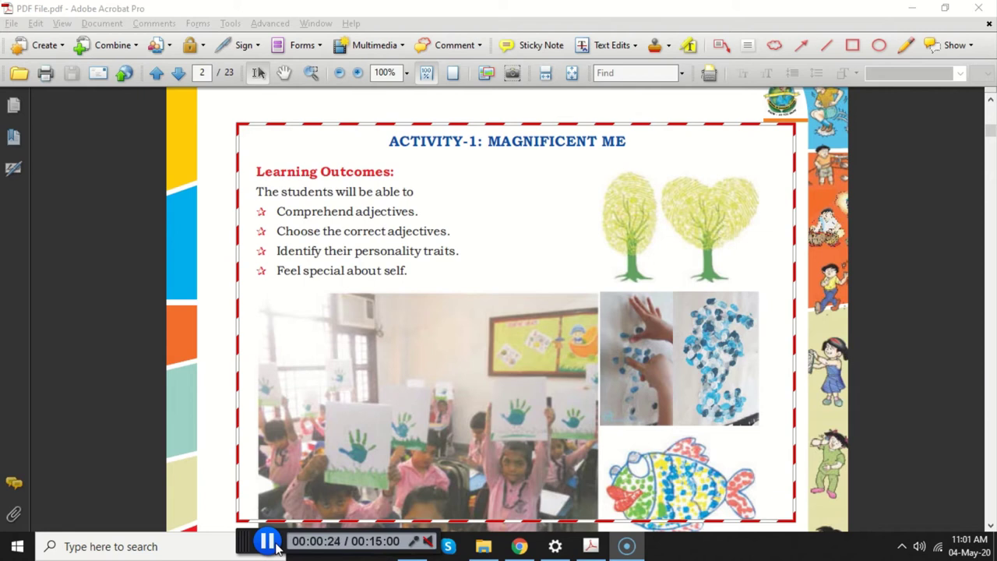
left_click(268, 542)
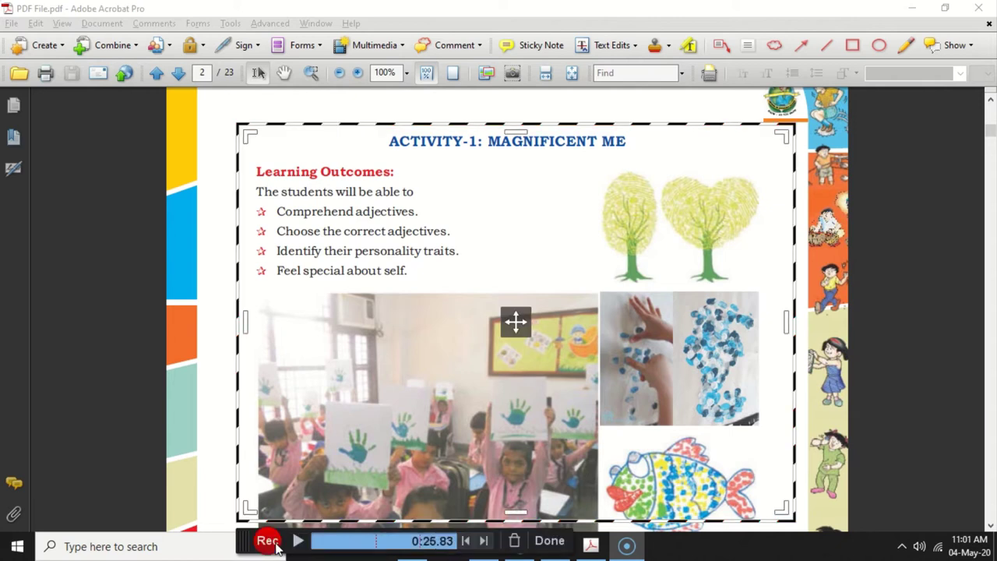
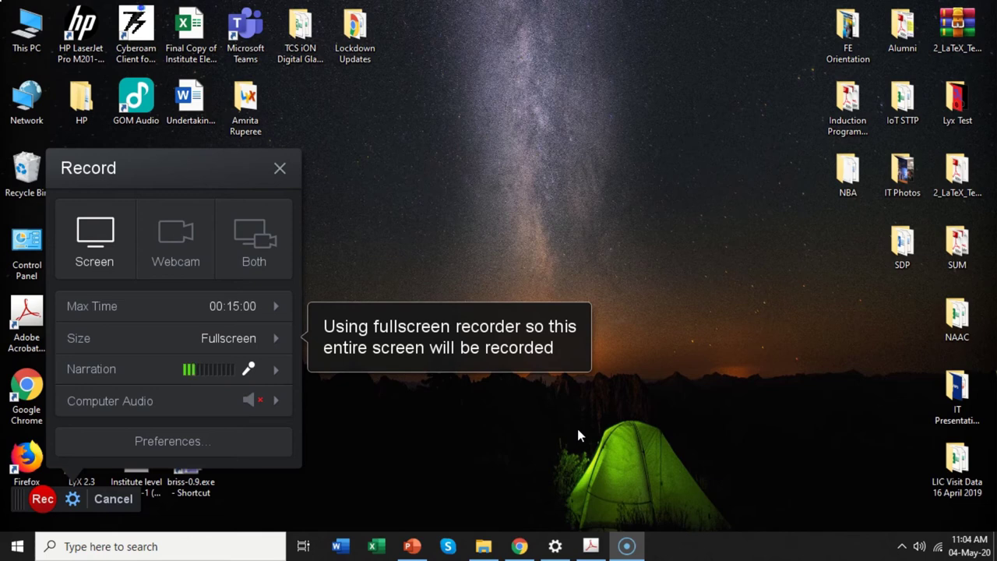
- Switch to Google Chrome, open a new tab and start a fullscreen recording
left_click(520, 548)
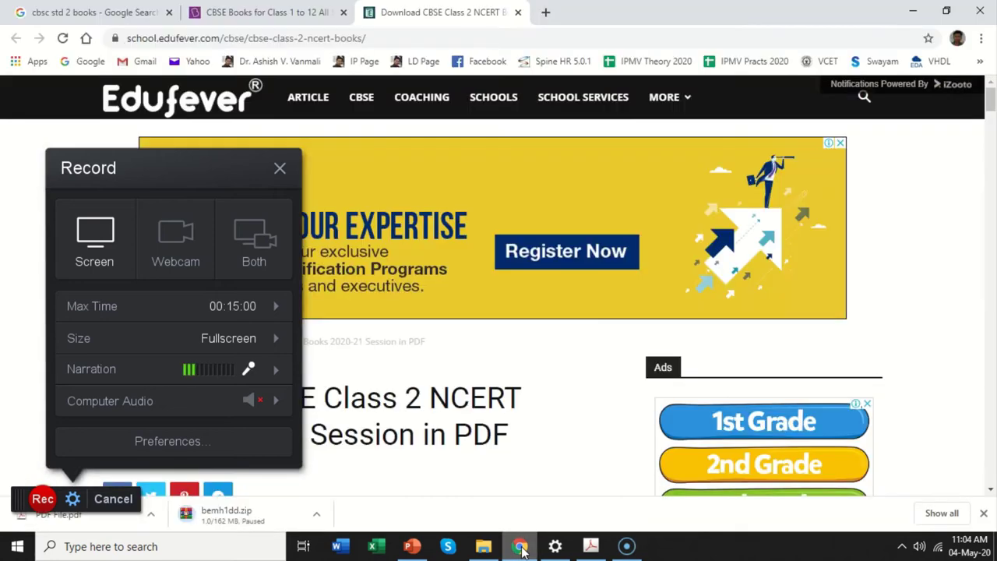
left_click(544, 13)
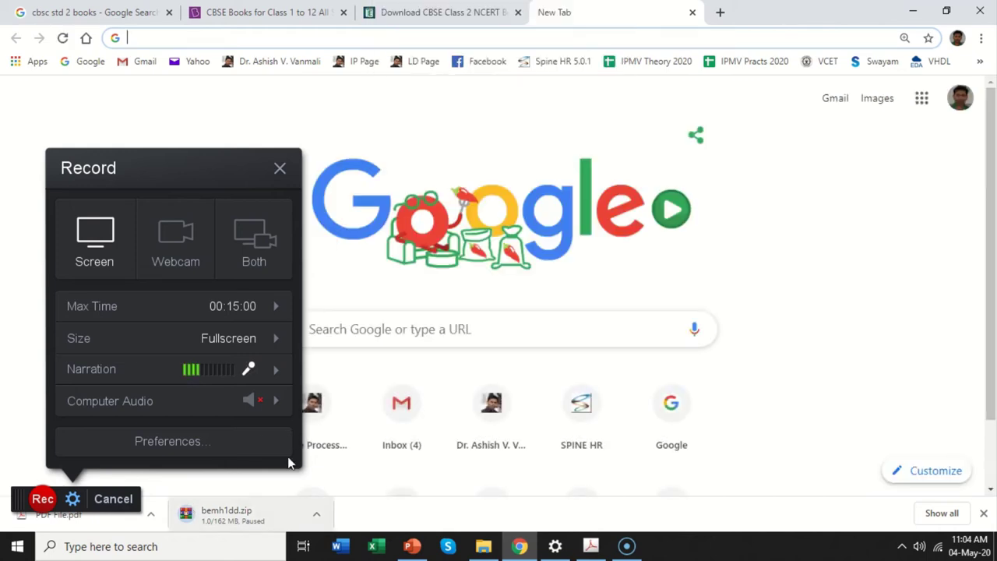
left_click(43, 498)
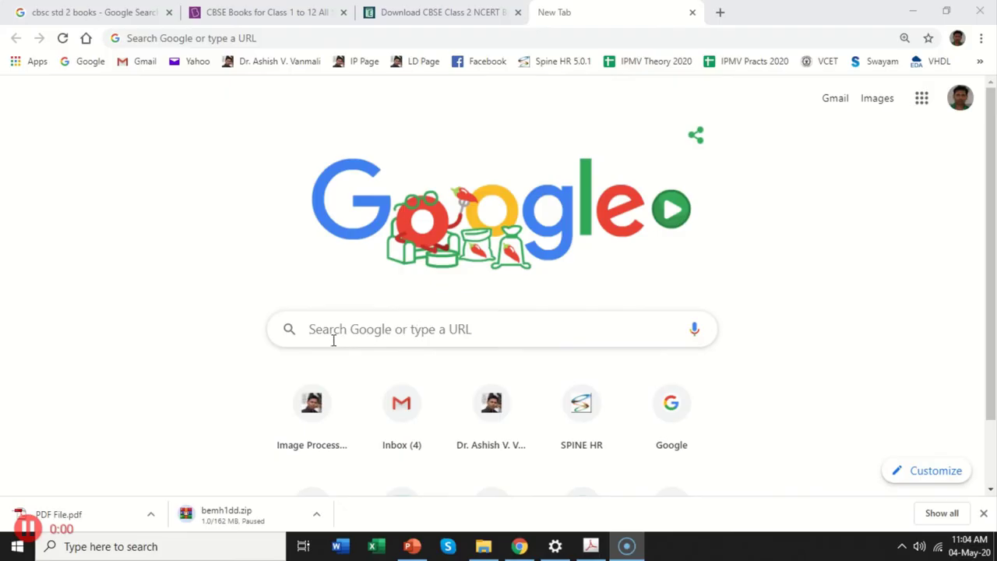
- Search Google for "hoe to add audio to ppt" followed by the video author's name and "youtube"
left_click(331, 339)
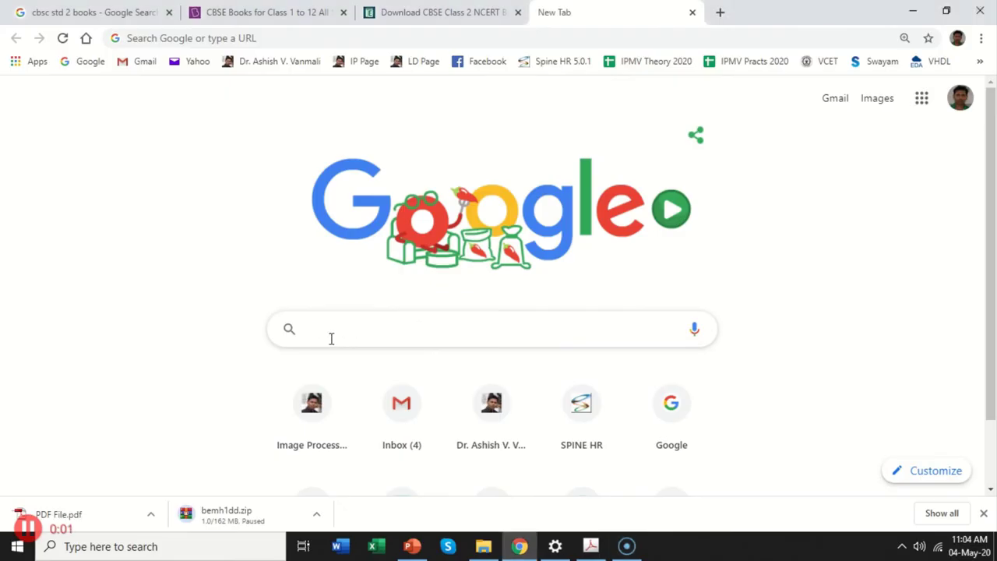
type("hoe to ")
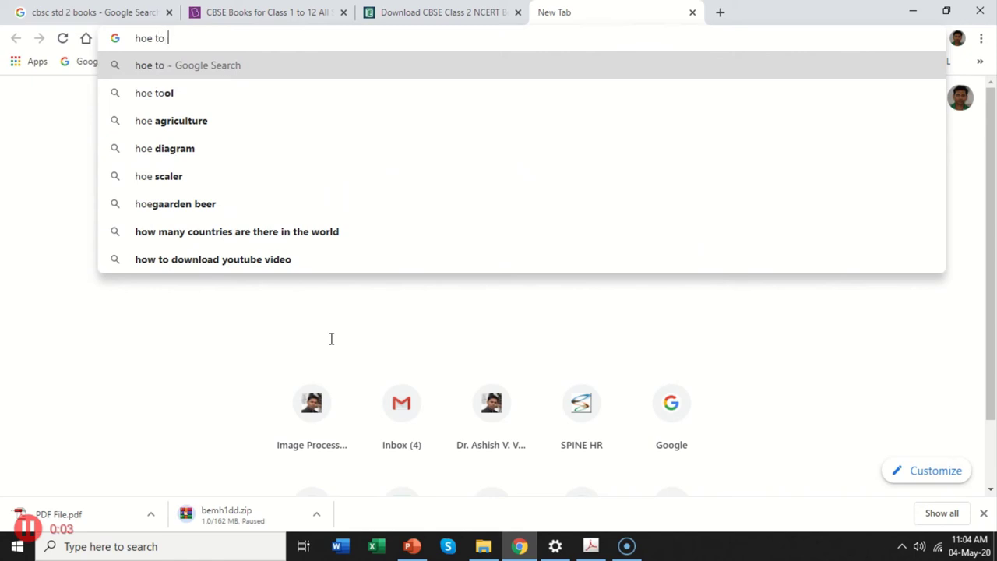
type("add au")
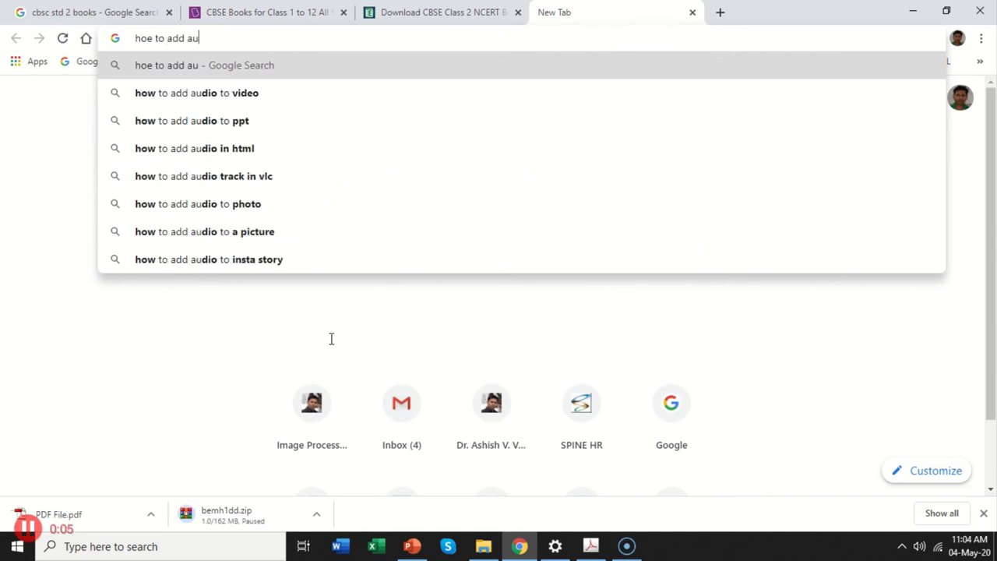
type("dio to ppt ")
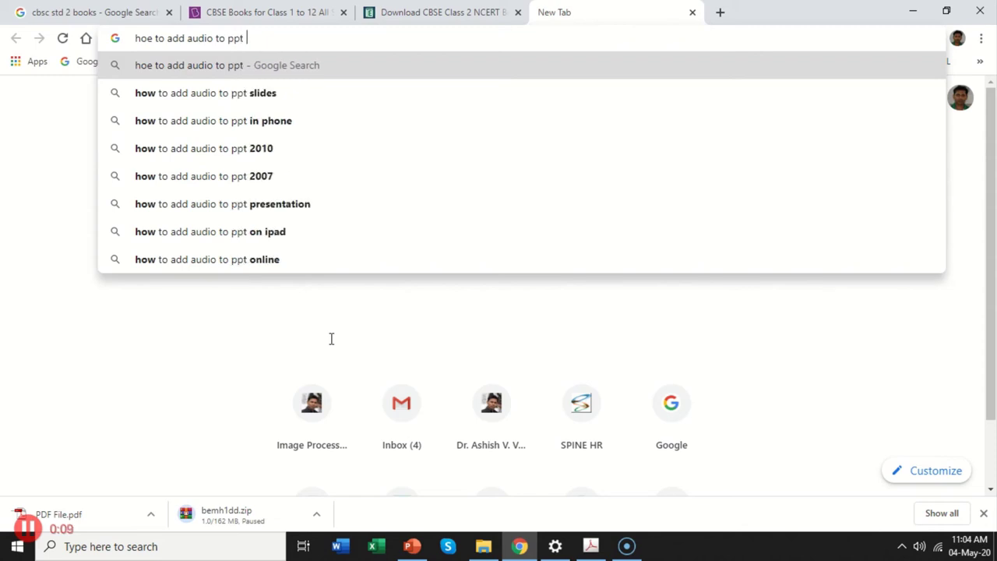
type("as")
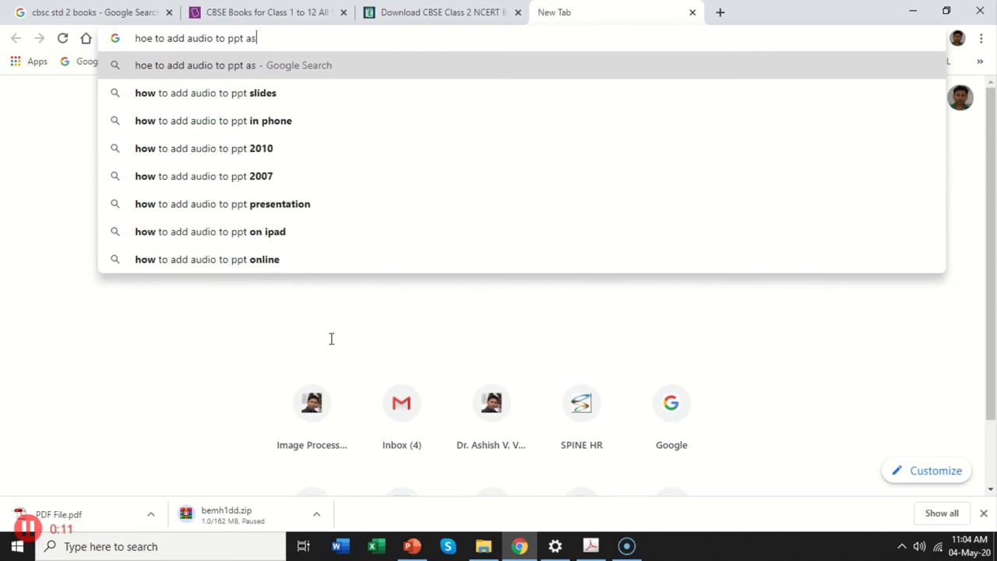
type("hish vanmali")
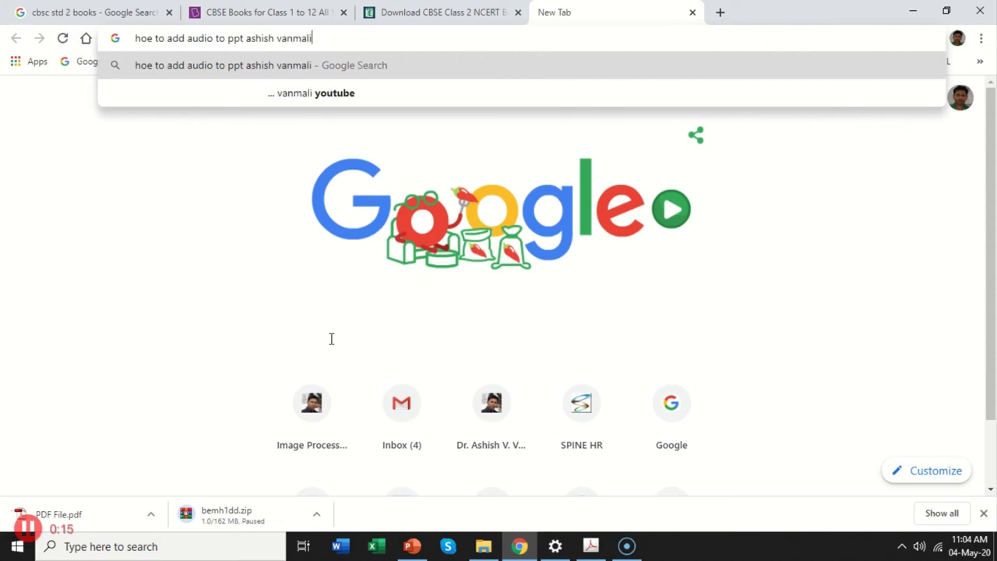
type(" y")
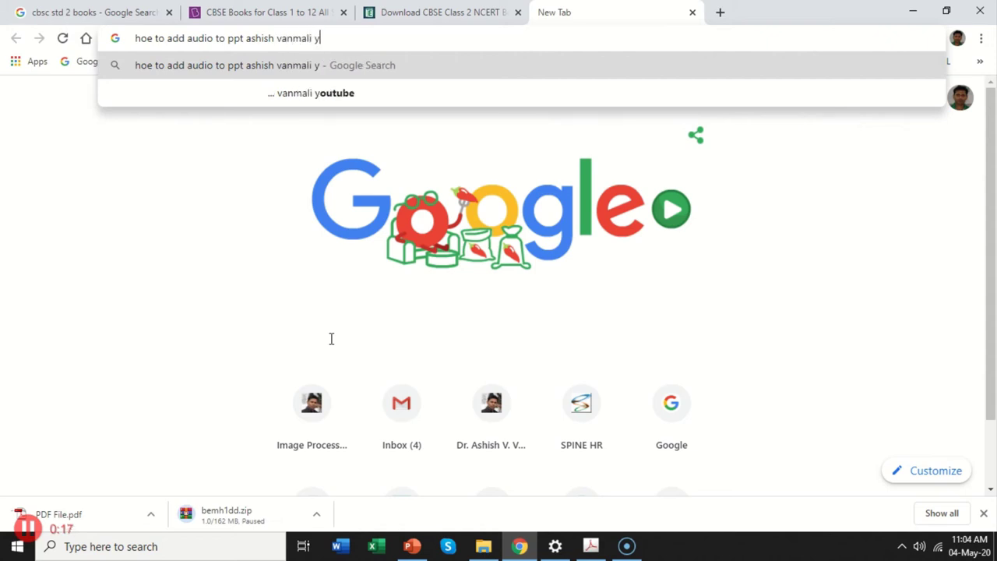
type("outube")
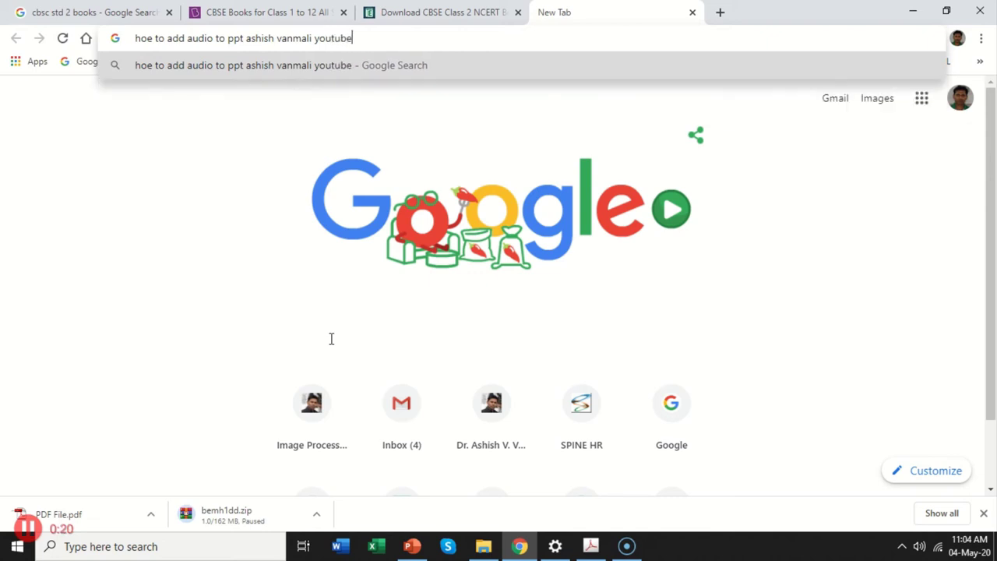
key("Return")
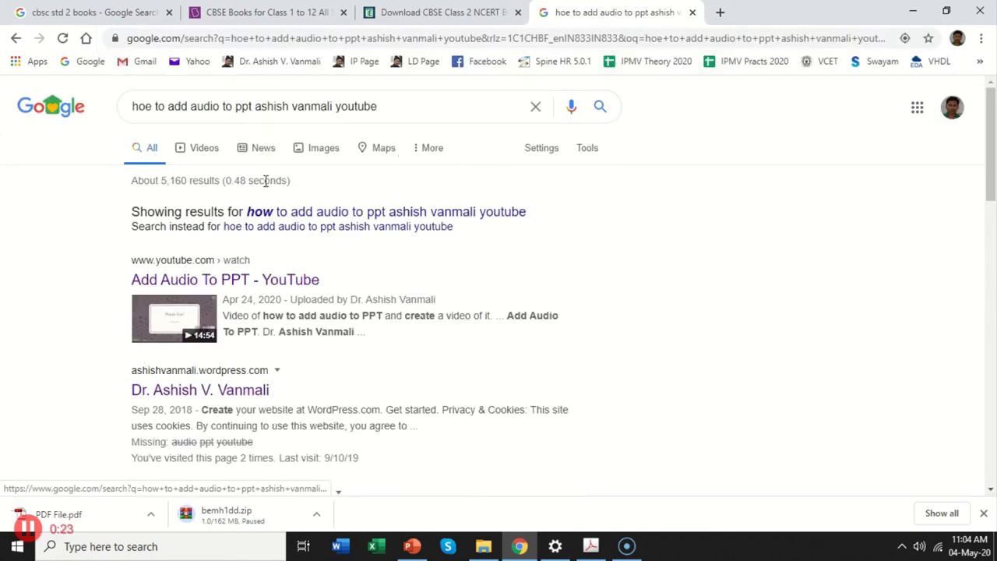
- Open the Add Audio To PPT YouTube result and pause the video
left_click(188, 286)
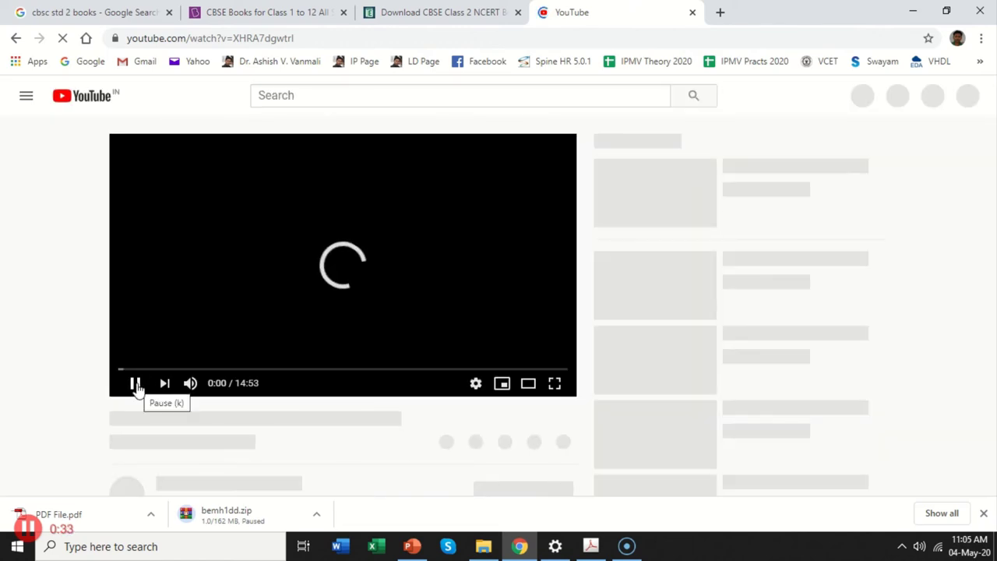
left_click(135, 384)
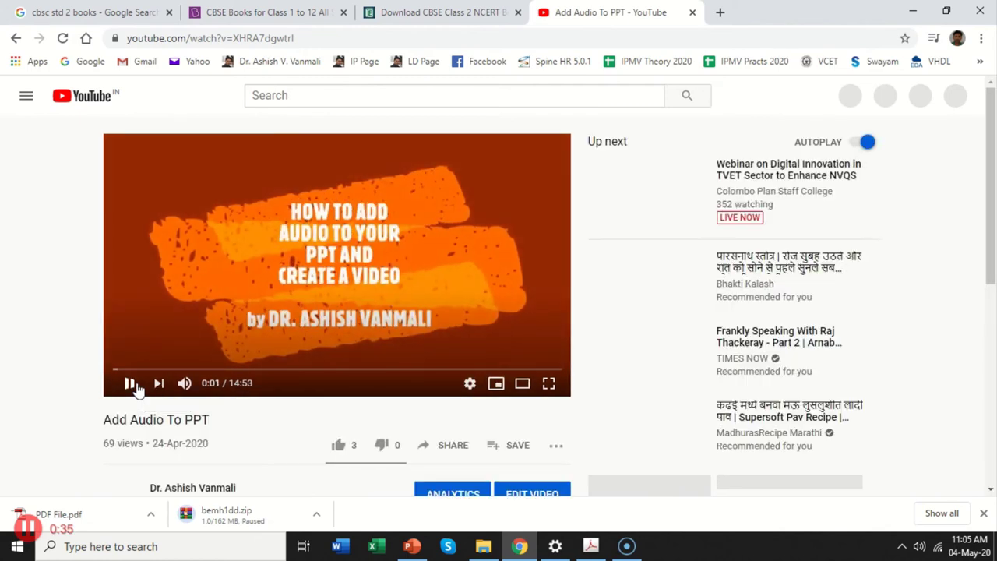
- Minimize the browser, then bring up the Screencast_Final.pptx presentation in PowerPoint and minimize it again
left_click(916, 11)
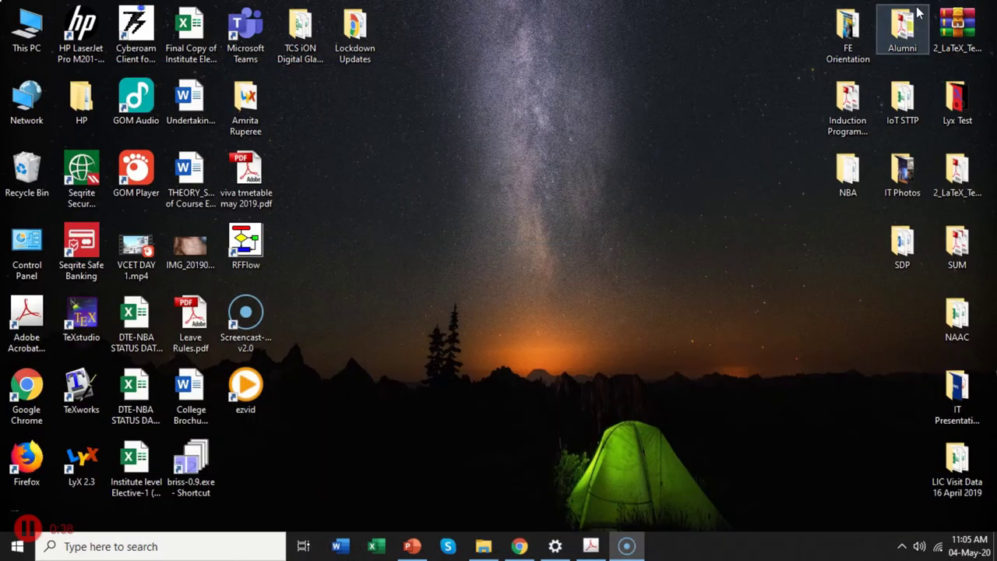
left_click(411, 548)
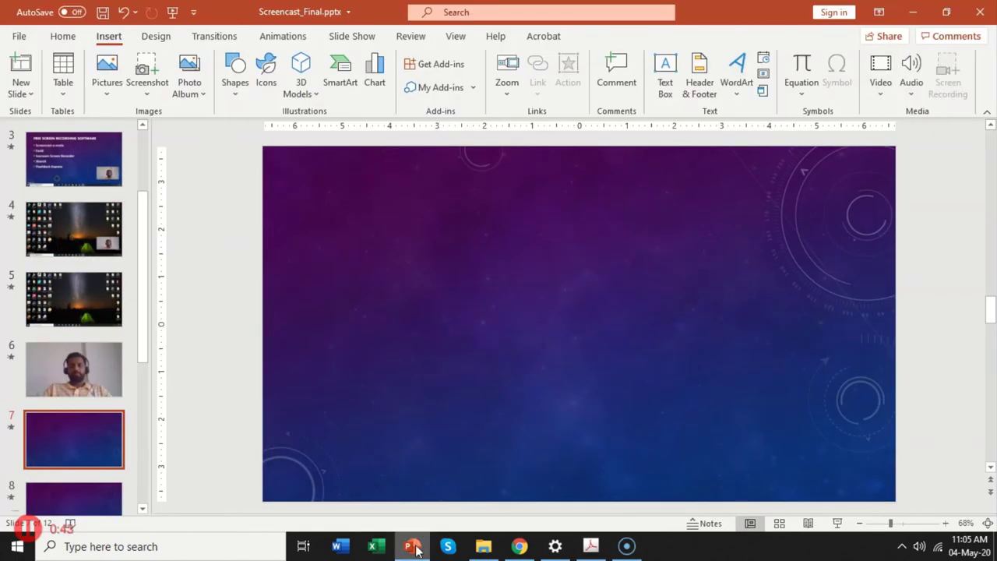
mouse_move(413, 549)
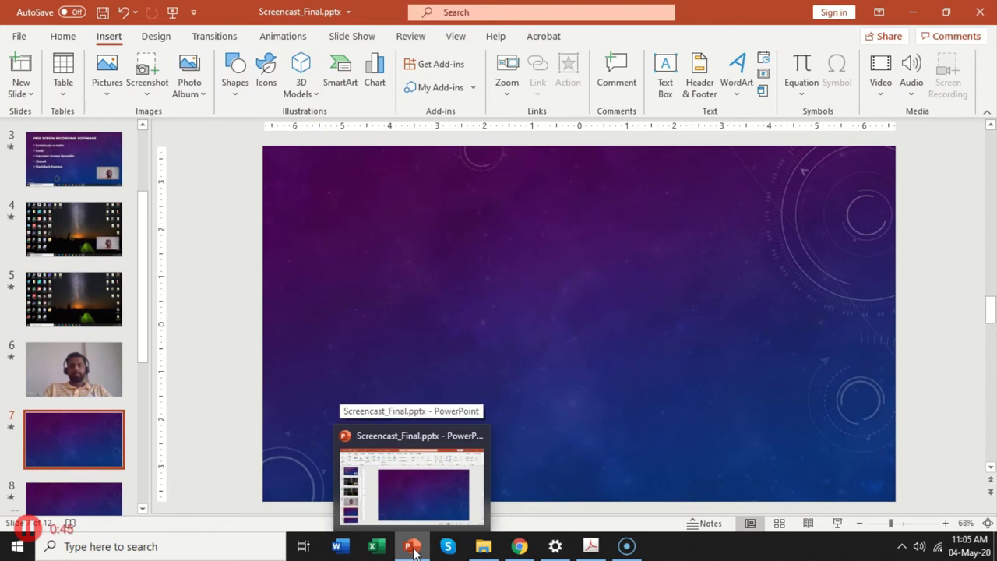
left_click(413, 547)
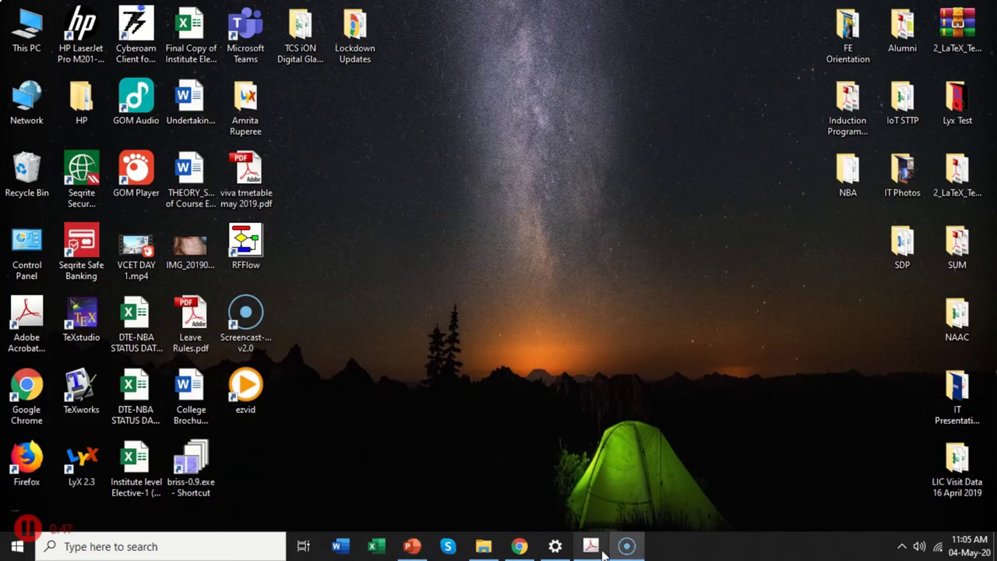
- Switch to PDF File.pdf in Adobe Acrobat and go from Activity-1 on page 2 down to the Indicators list on page 3
left_click(603, 554)
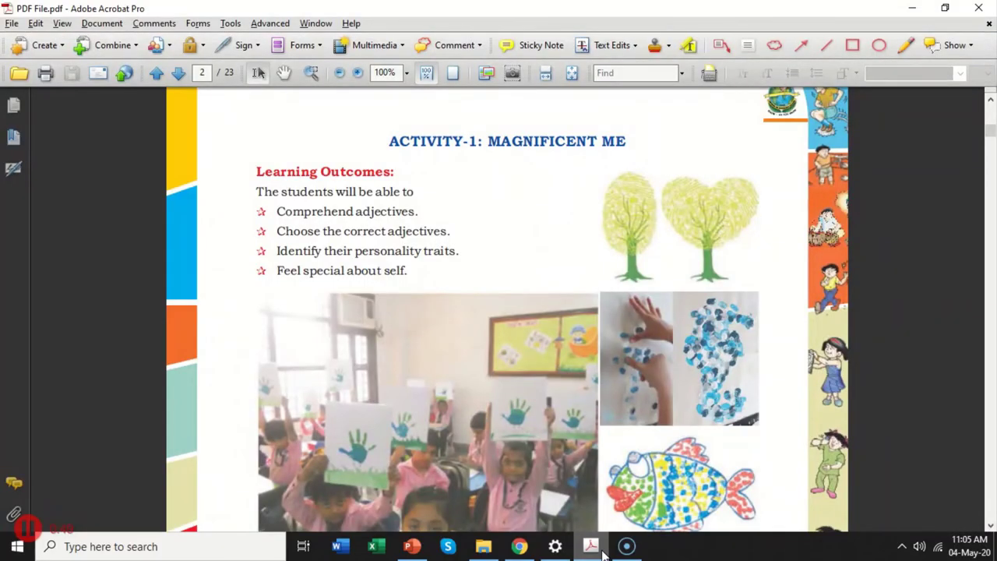
scroll(603, 554, "down", 10)
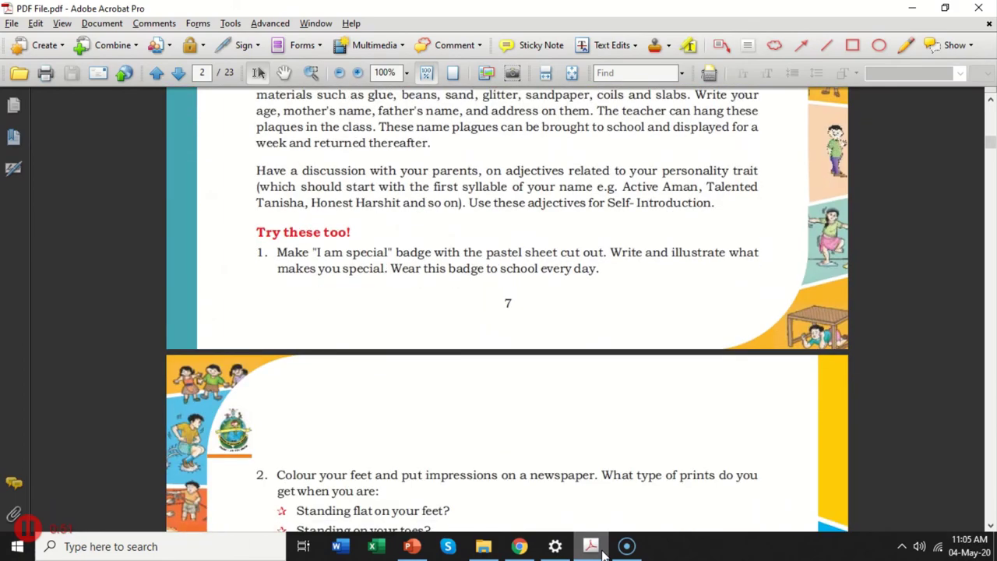
scroll(603, 554, "down", 10)
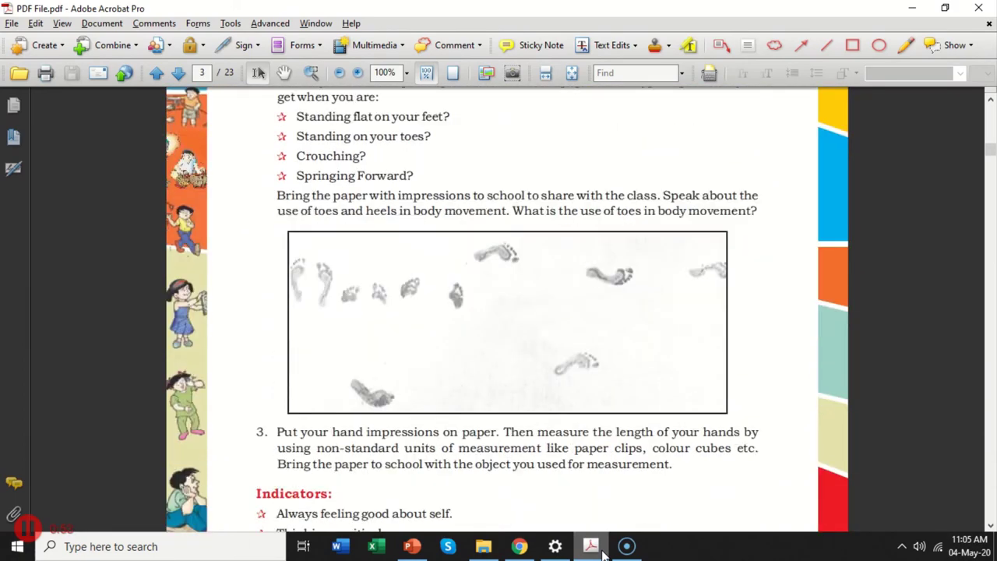
scroll(603, 554, "down", 3)
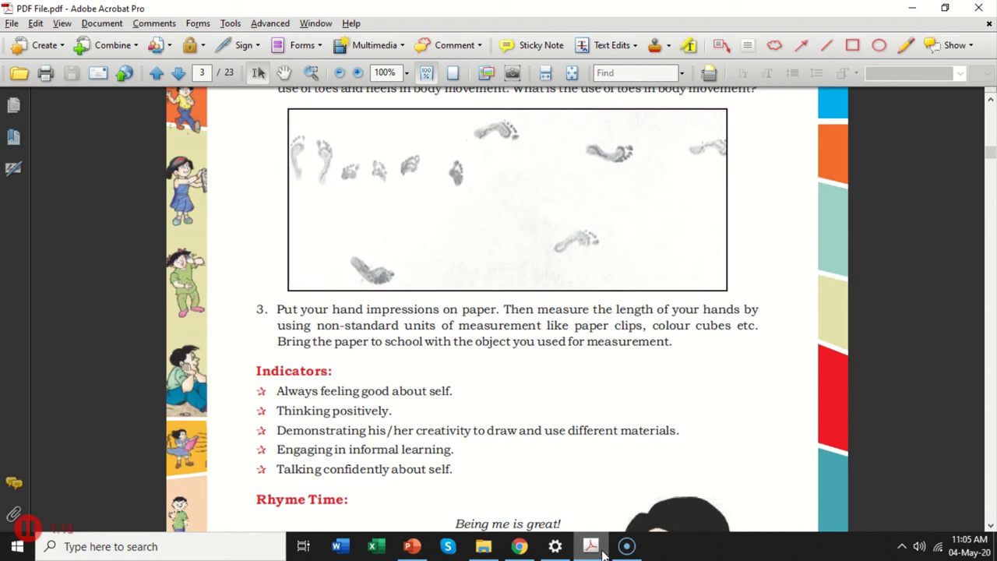
- Pause the fullscreen recording and finish it to open its save and upload options
left_click(31, 531)
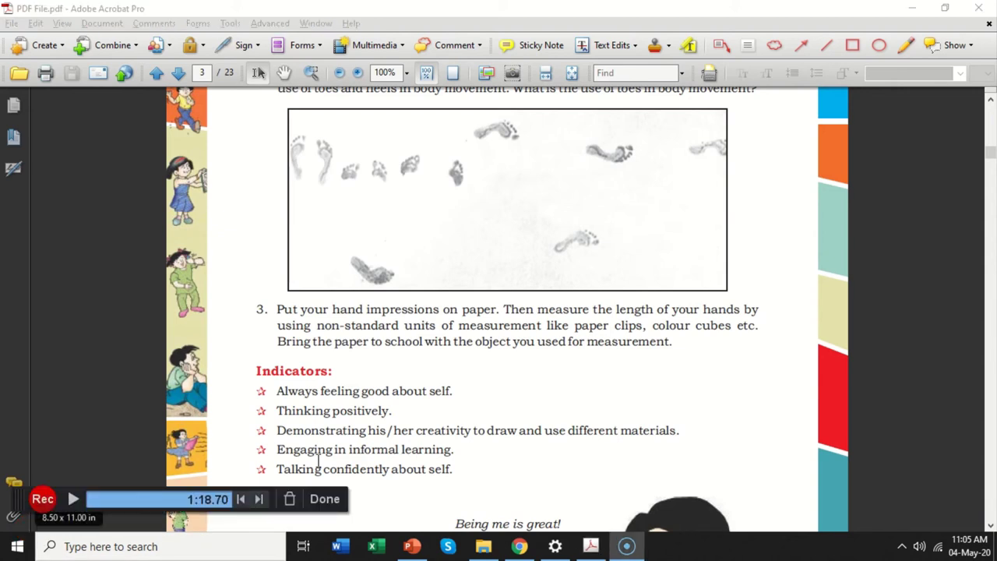
left_click(327, 499)
left_click(338, 391)
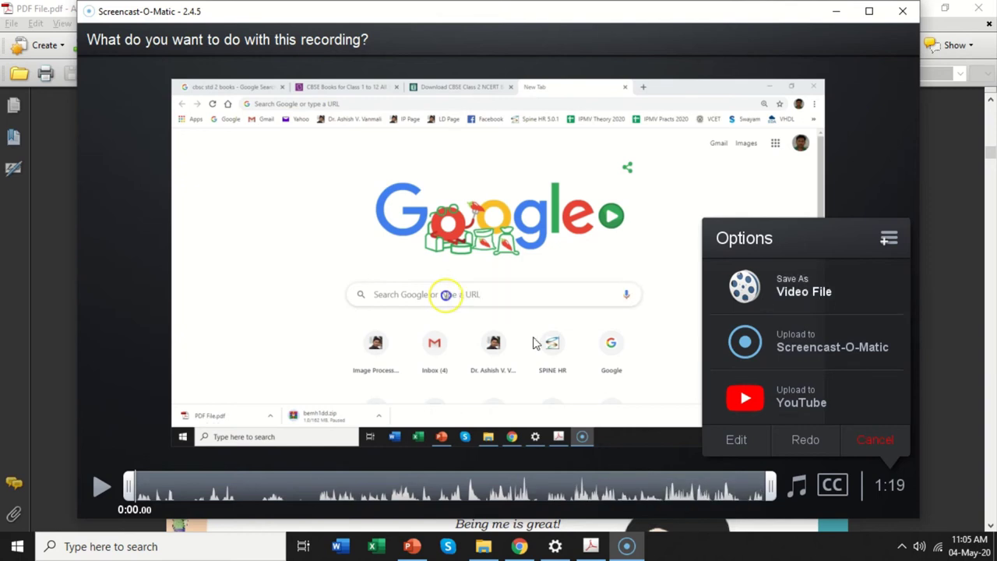
- Review the finished recording at several points along its timeline, covering the browser, PowerPoint, desktop and PDF parts
left_click(148, 498)
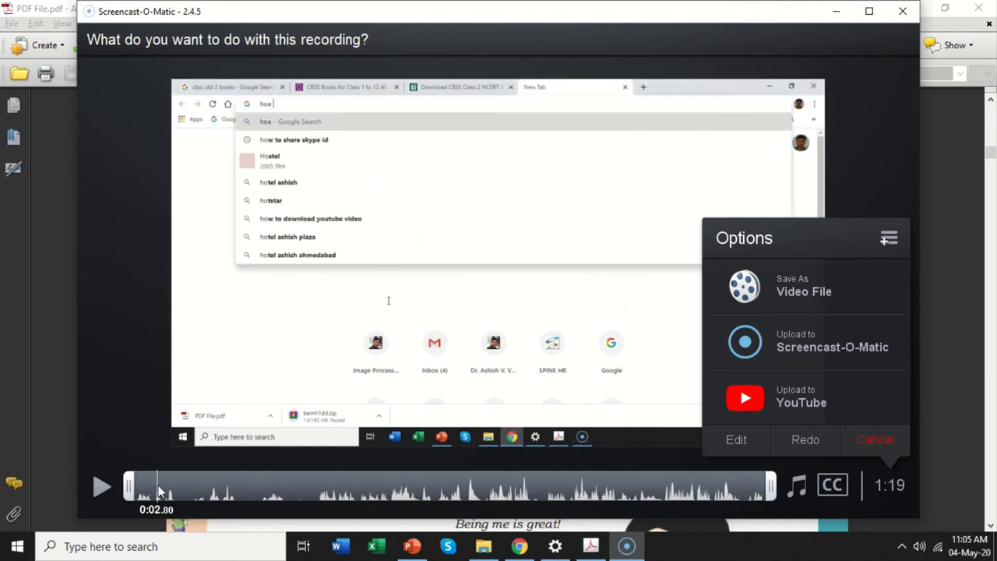
left_click(214, 495)
left_click(270, 498)
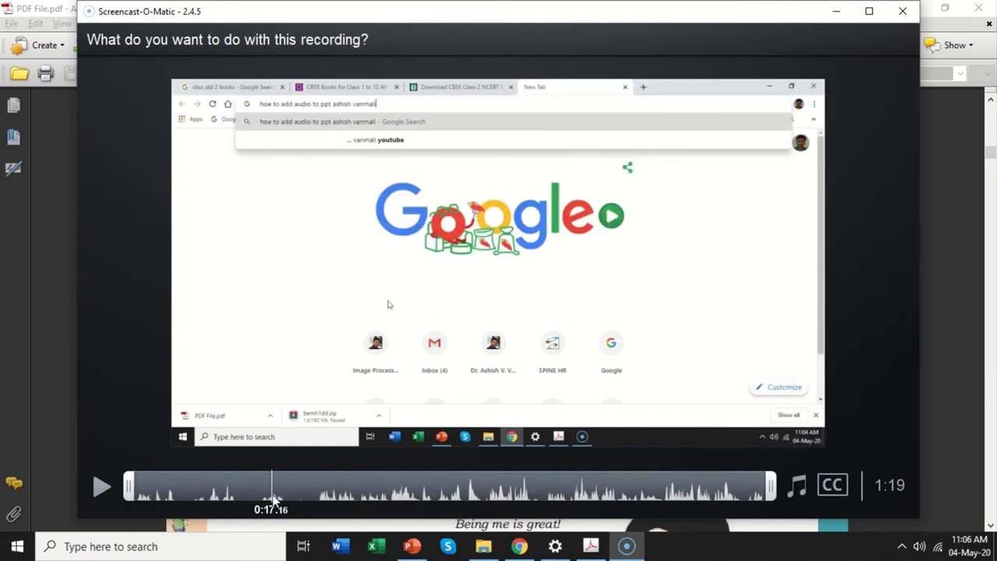
left_click(413, 488)
left_click(477, 491)
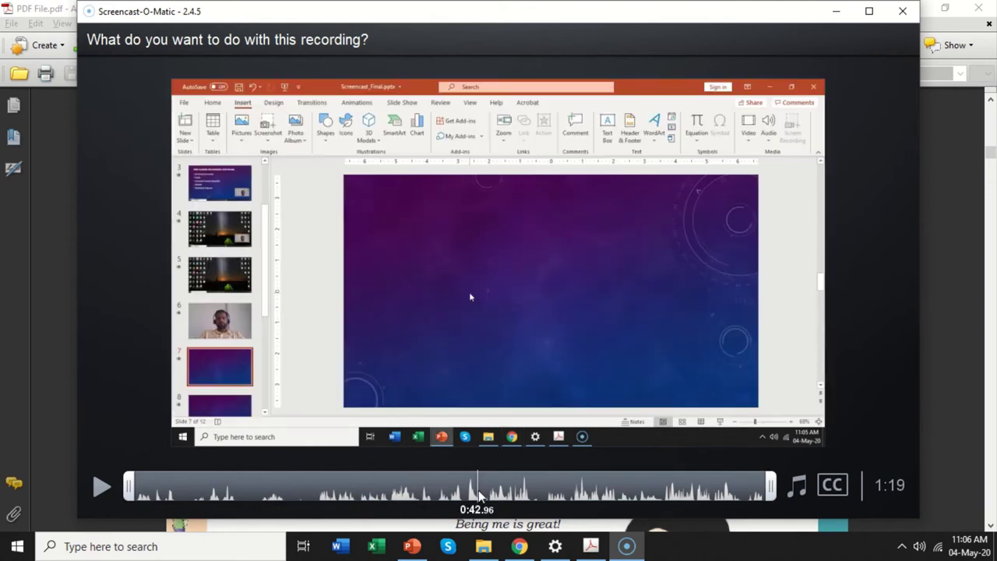
left_click(413, 489)
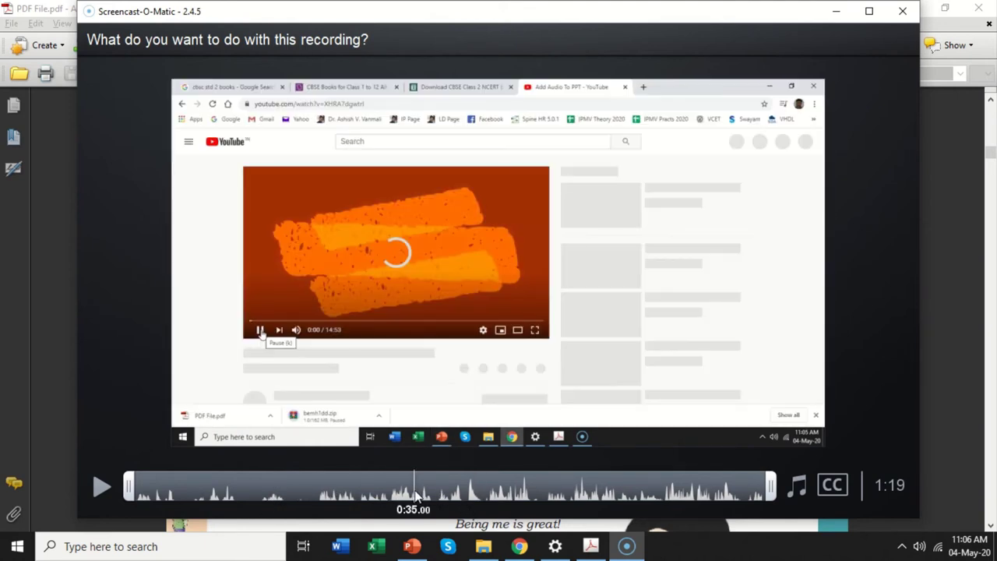
left_click(522, 499)
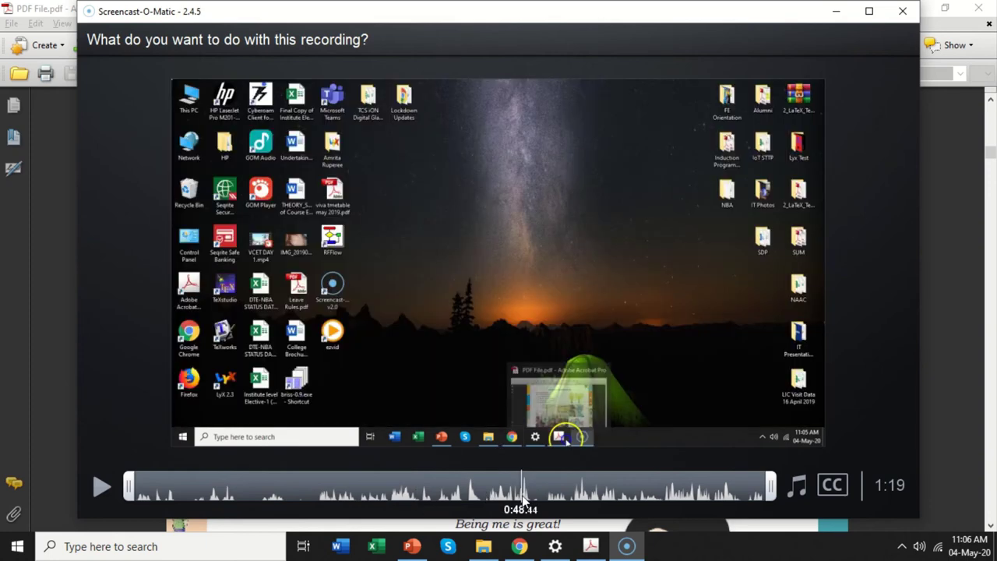
left_click(491, 498)
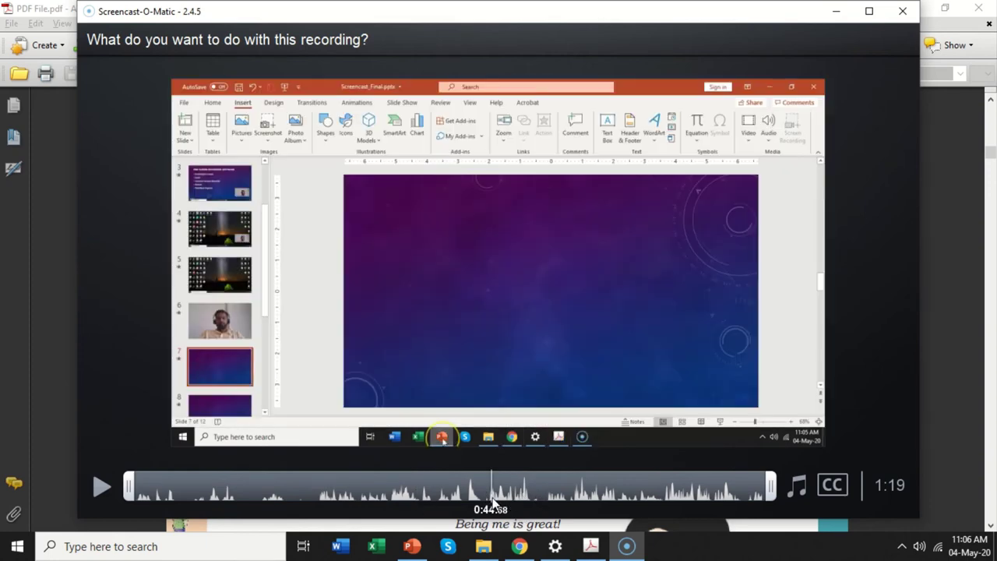
left_click(630, 499)
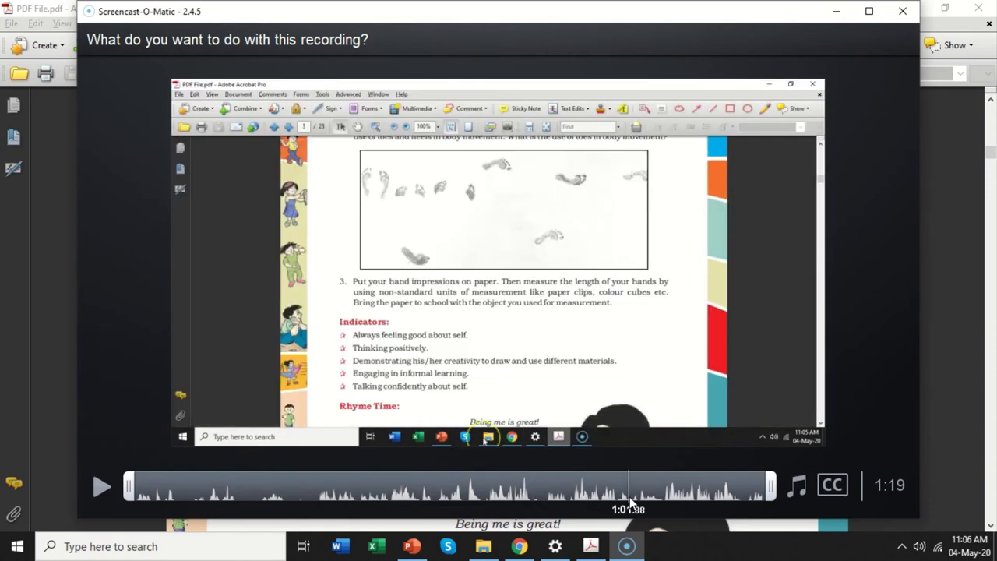
left_click(699, 490)
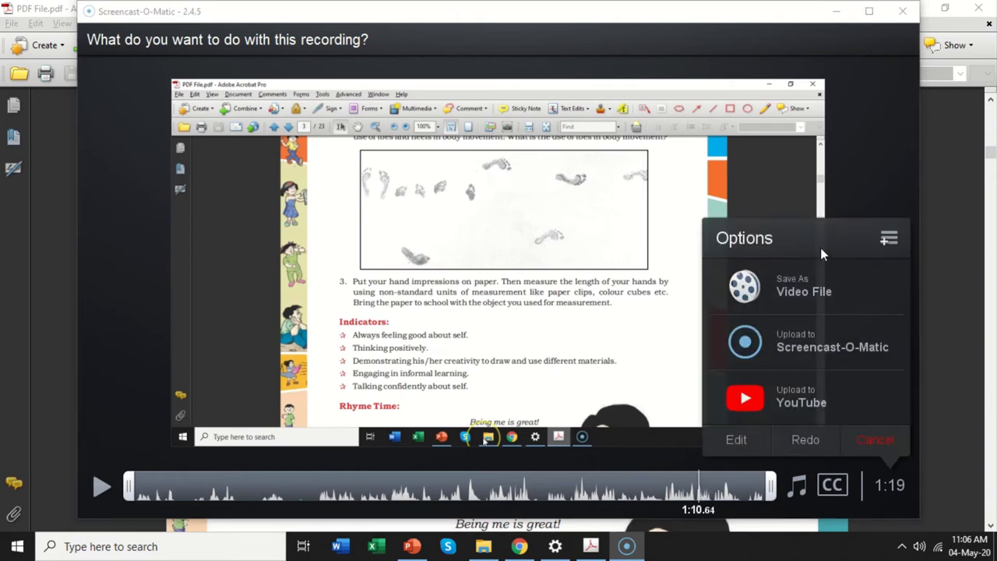
- Save the recording as a video file named Demo3 and publish it
left_click(823, 280)
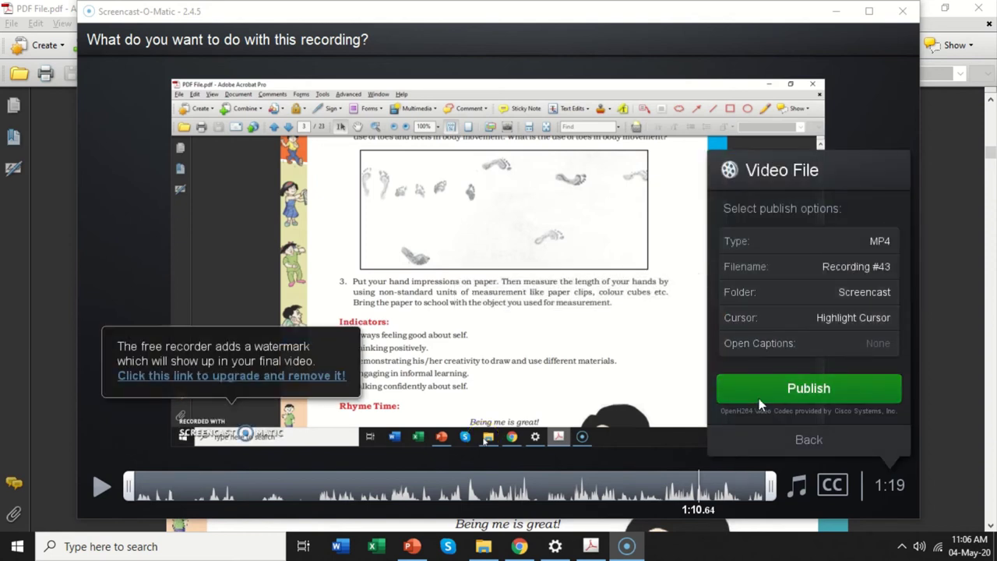
left_click(847, 269)
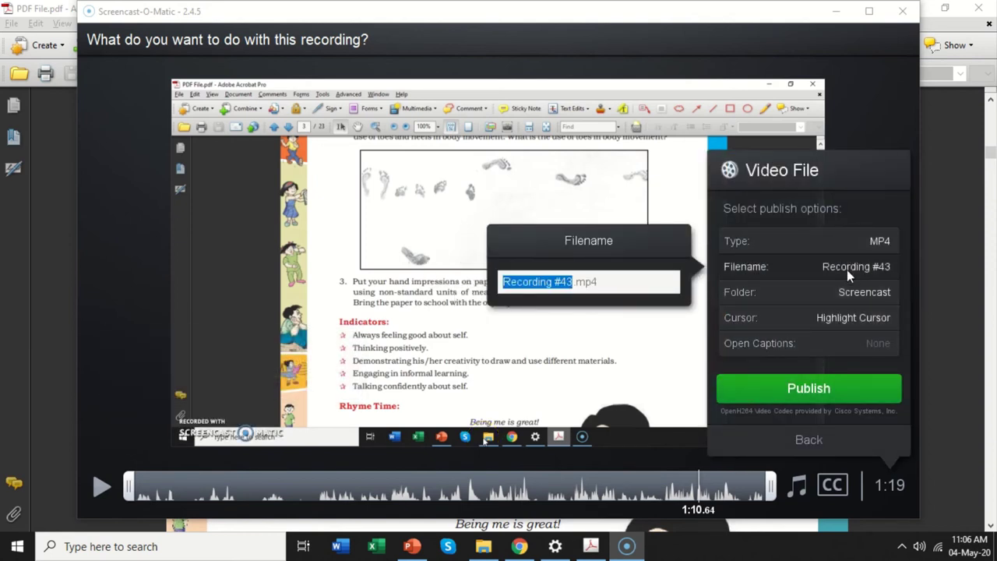
key("BackSpace")
type("Demo3")
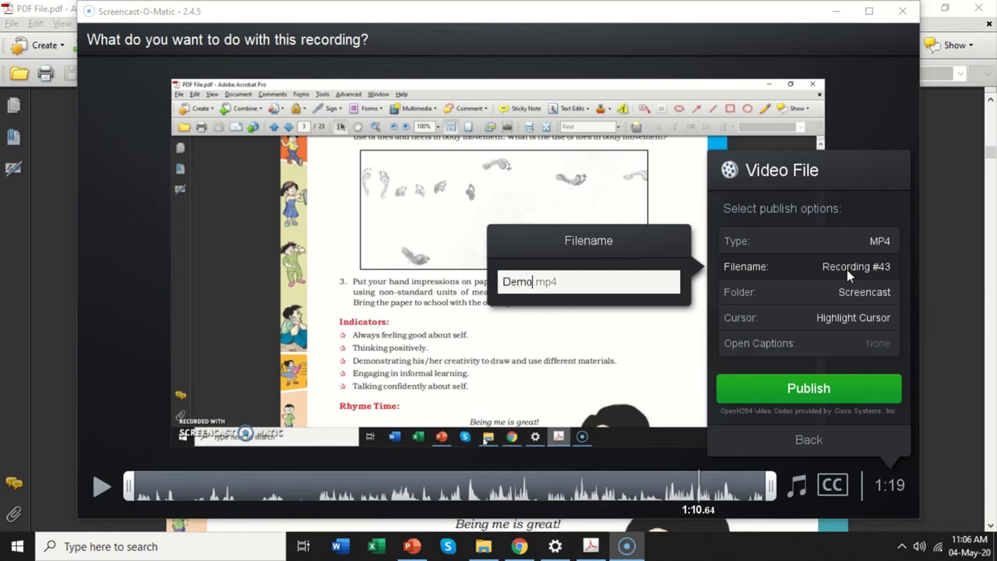
key("Return")
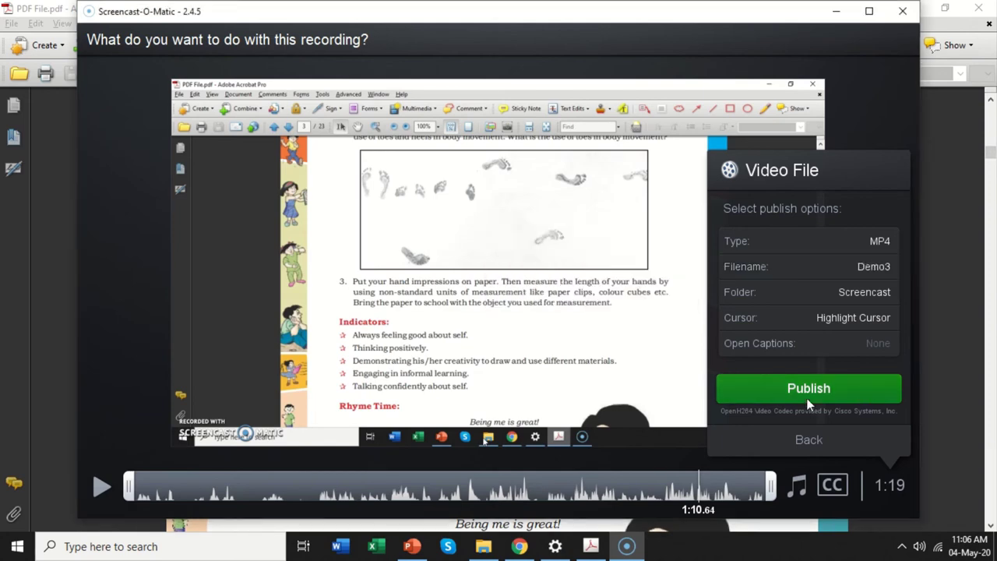
left_click(808, 399)
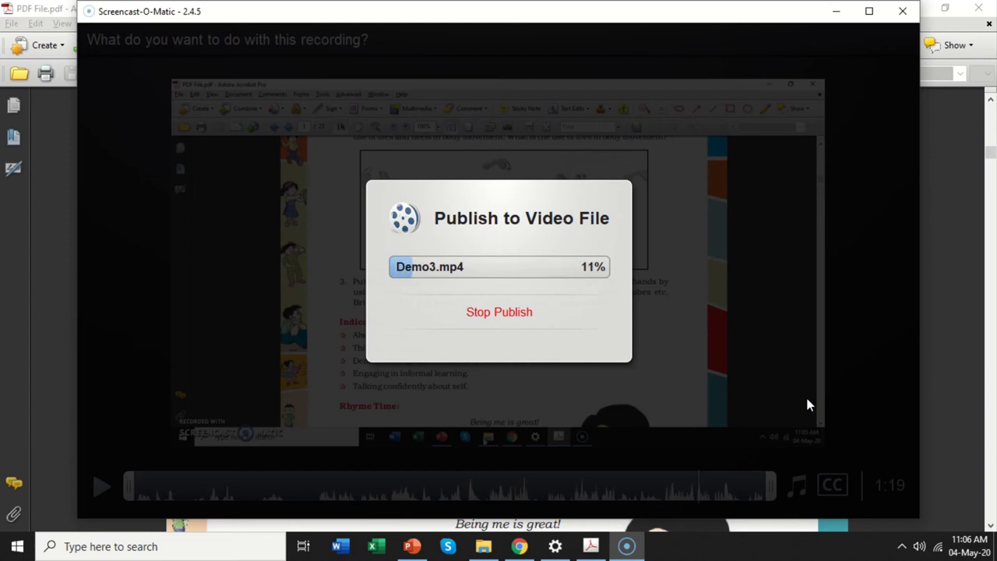
mouse_move(495, 4)
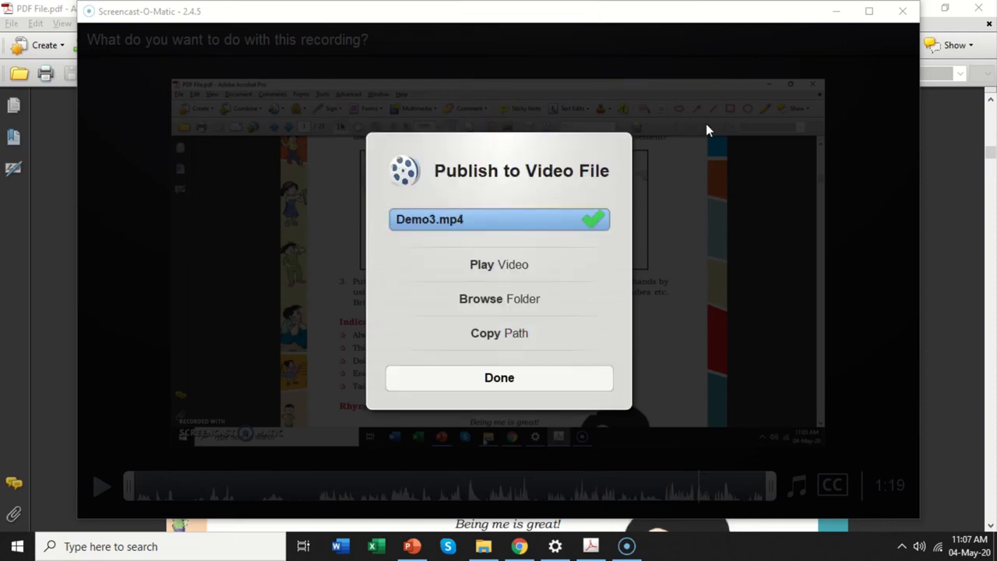
- Close the publishing confirmation, go to the Screencast folder in File Explorer and open Demo3.mp4
left_click(532, 389)
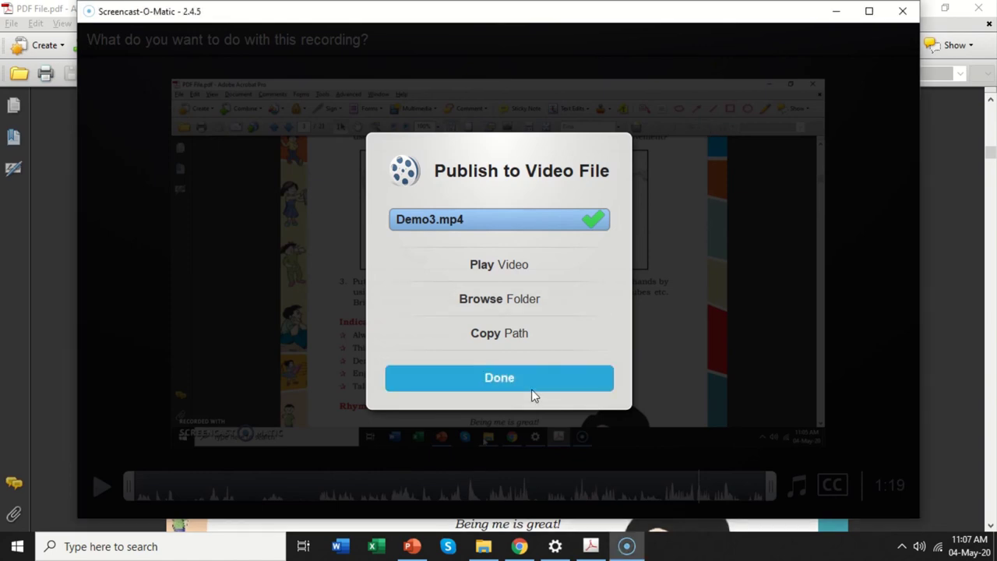
left_click(484, 547)
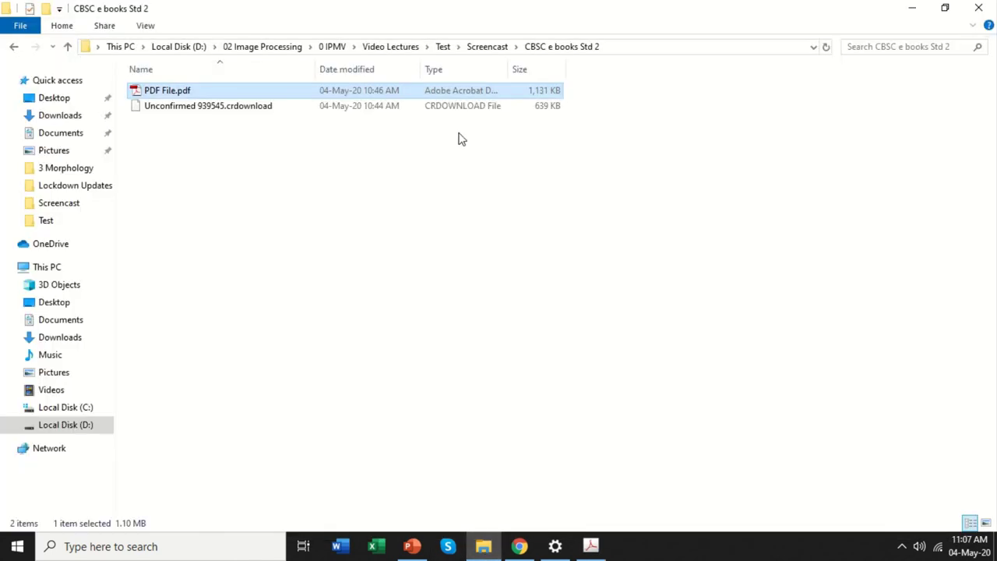
left_click(484, 53)
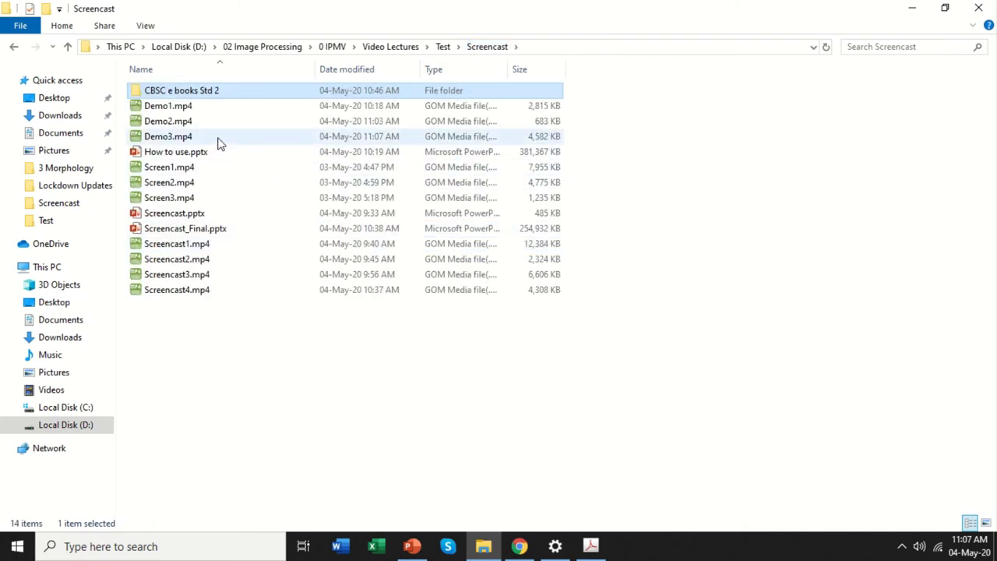
left_click(219, 143)
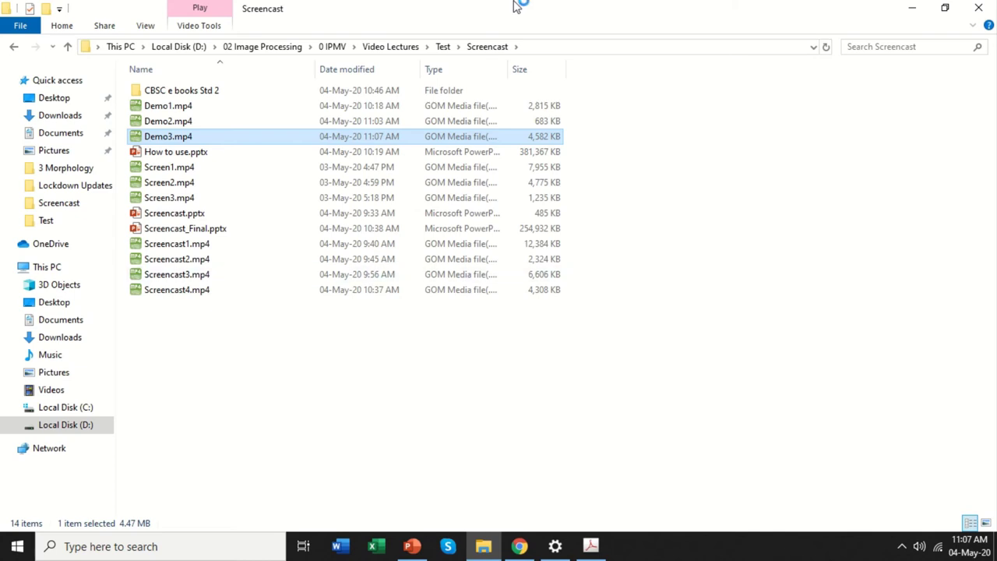
left_click(397, 31)
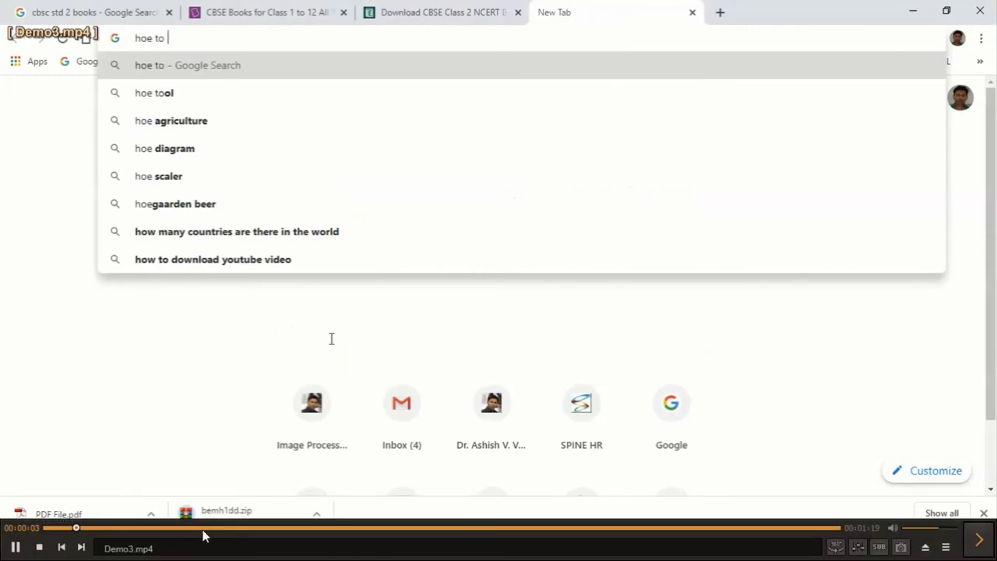
- Skim through Demo3.mp4 at successive points from the browser part to the PDF part, and close GOM Player
left_click(206, 528)
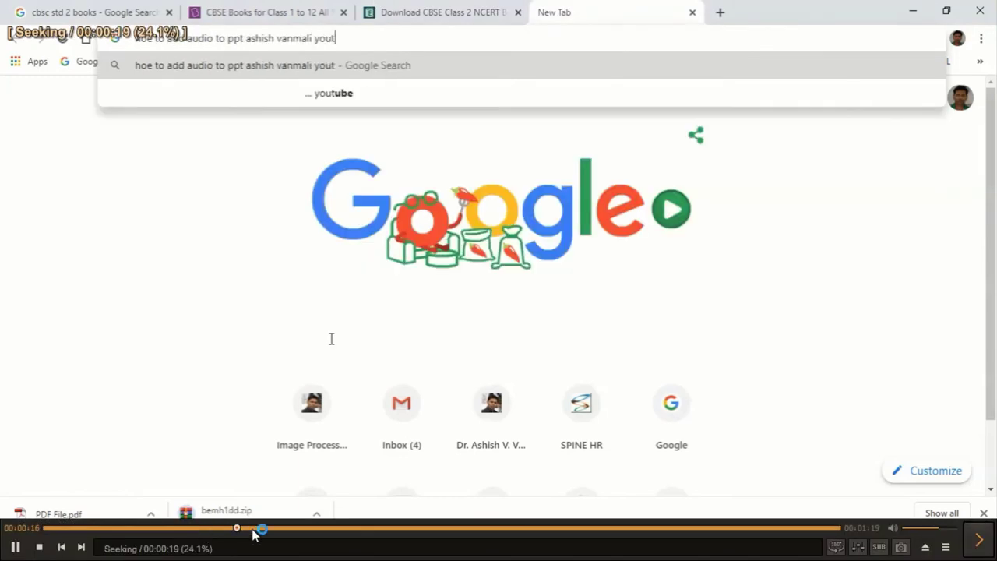
left_click(334, 529)
left_click(366, 529)
left_click(419, 530)
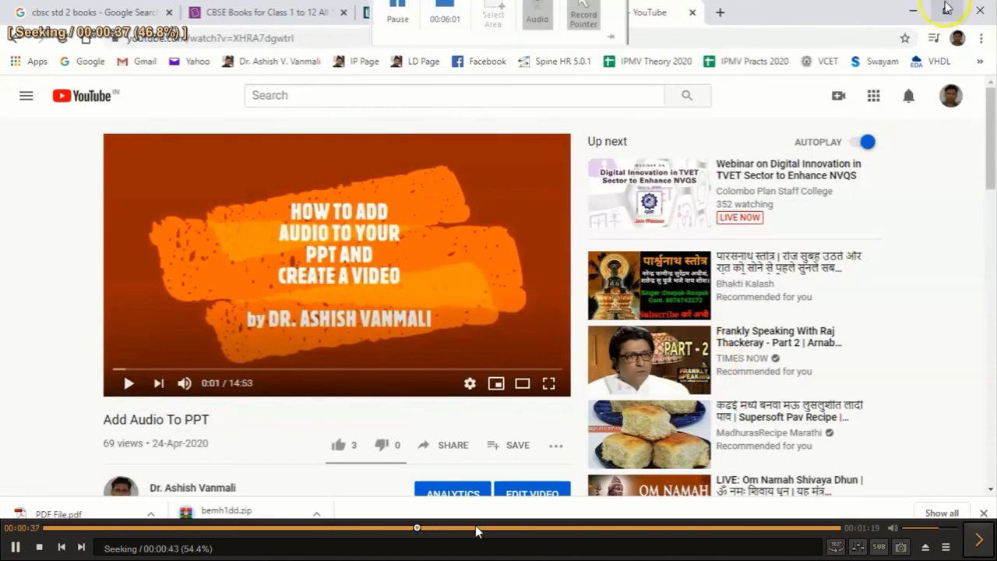
left_click(476, 529)
left_click(509, 530)
left_click(547, 526)
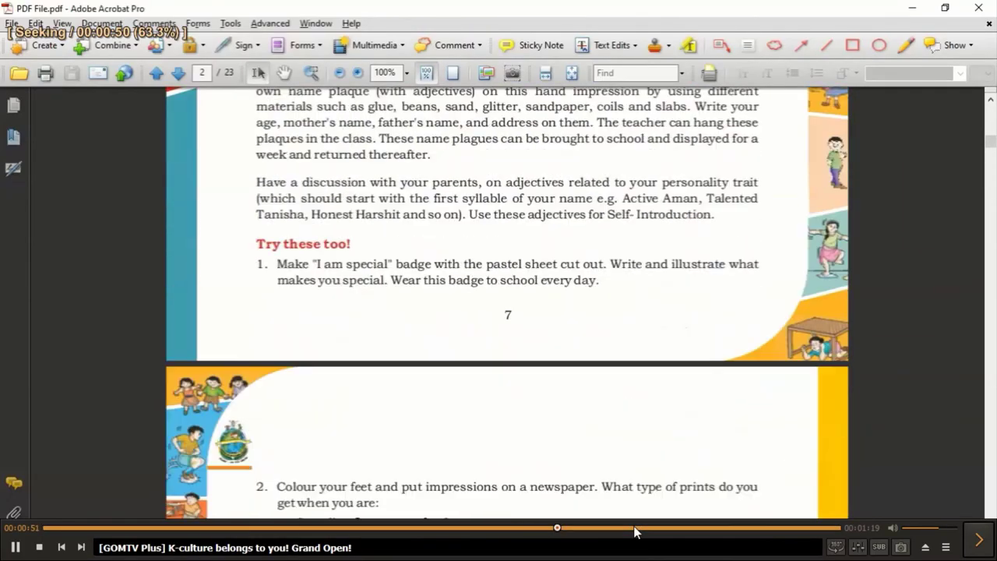
left_click(635, 528)
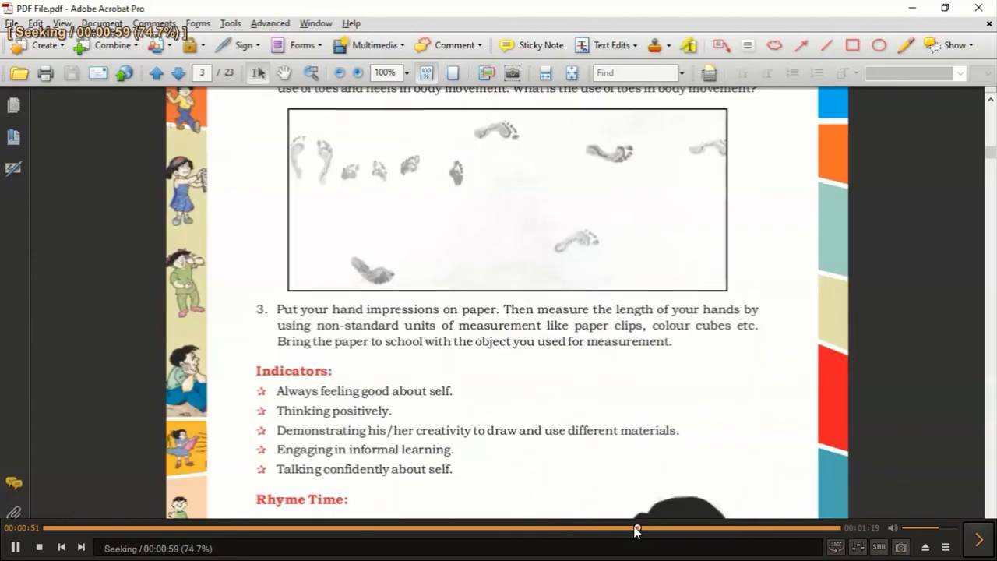
left_click(702, 530)
left_click(763, 528)
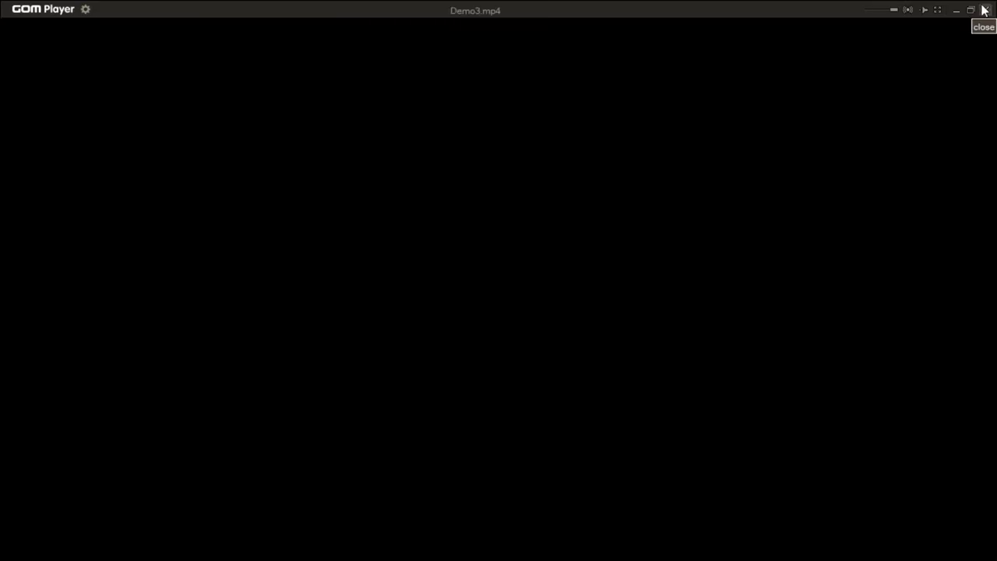
left_click(989, 10)
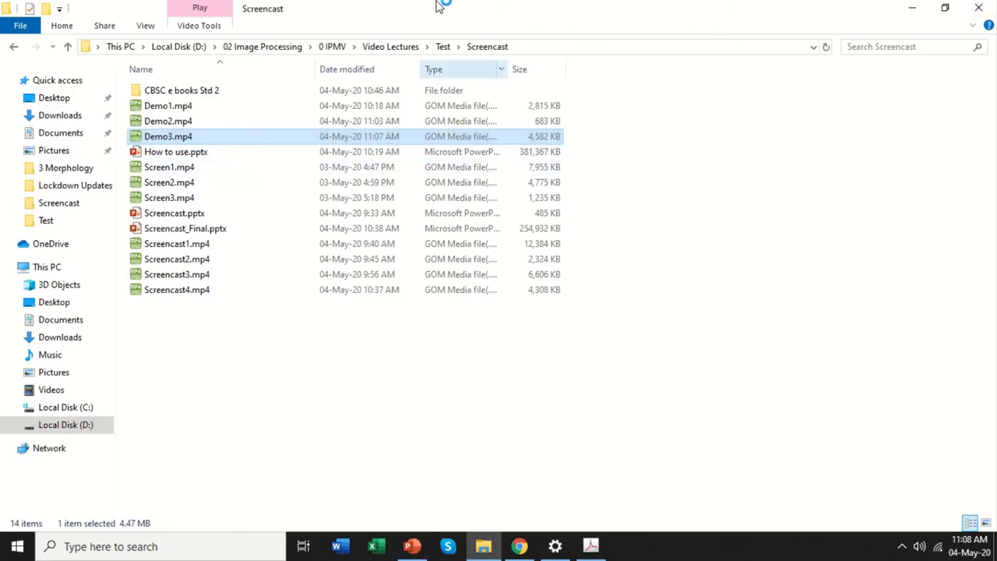
mouse_move(440, 6)
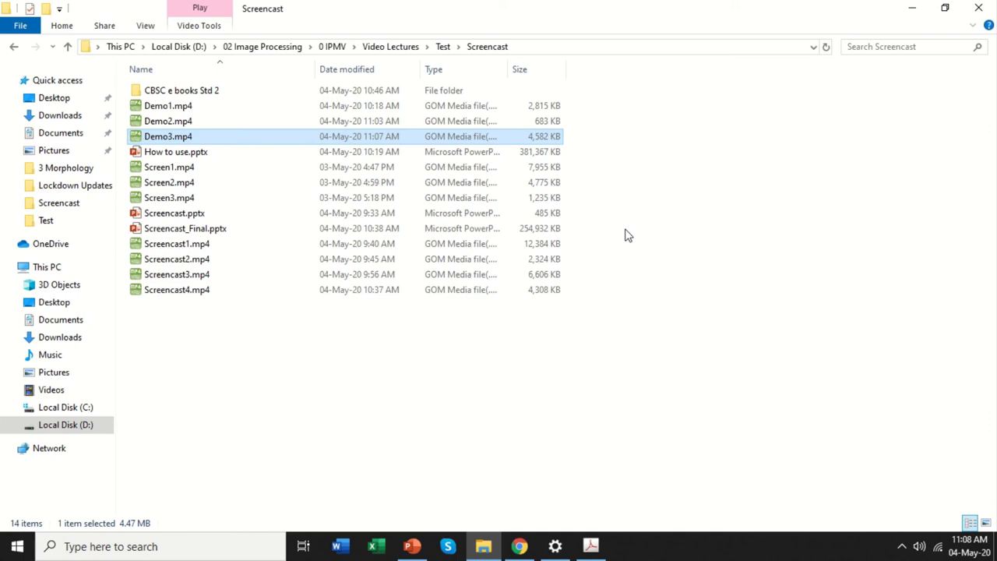
mouse_move(521, 5)
left_click(455, 29)
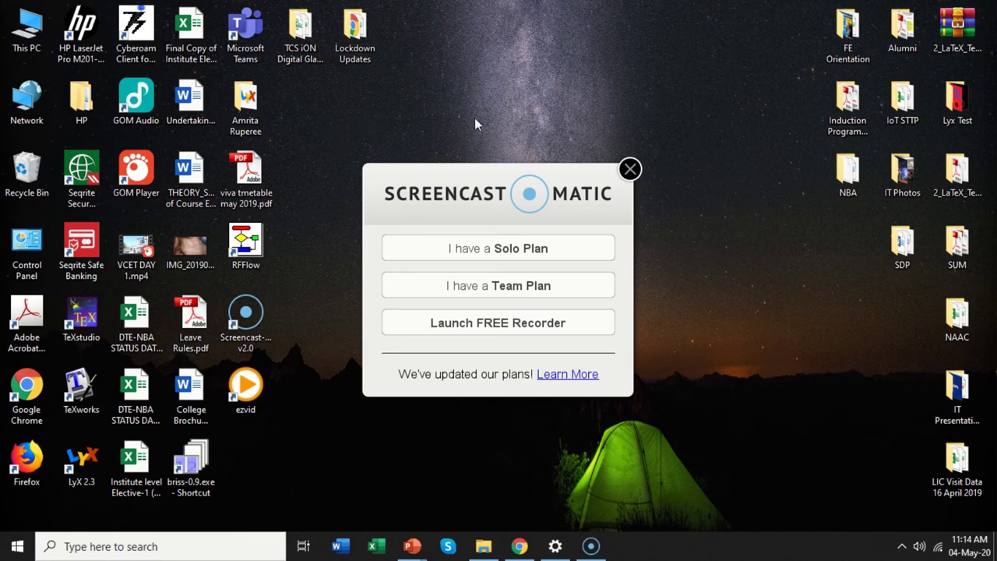
- Launch the free Screencast-O-Matic recorder and set it to record only the webcam
left_click(528, 326)
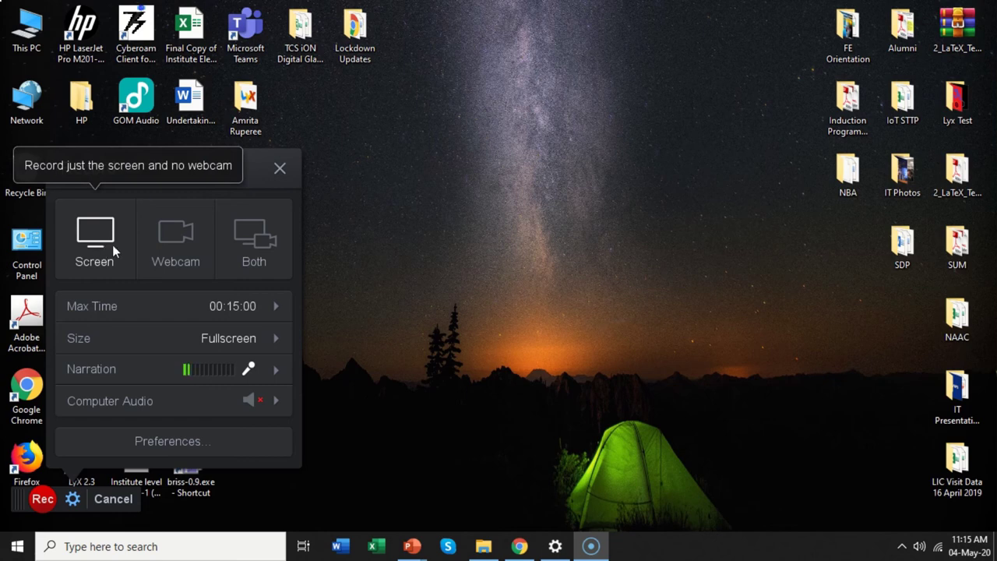
left_click(189, 244)
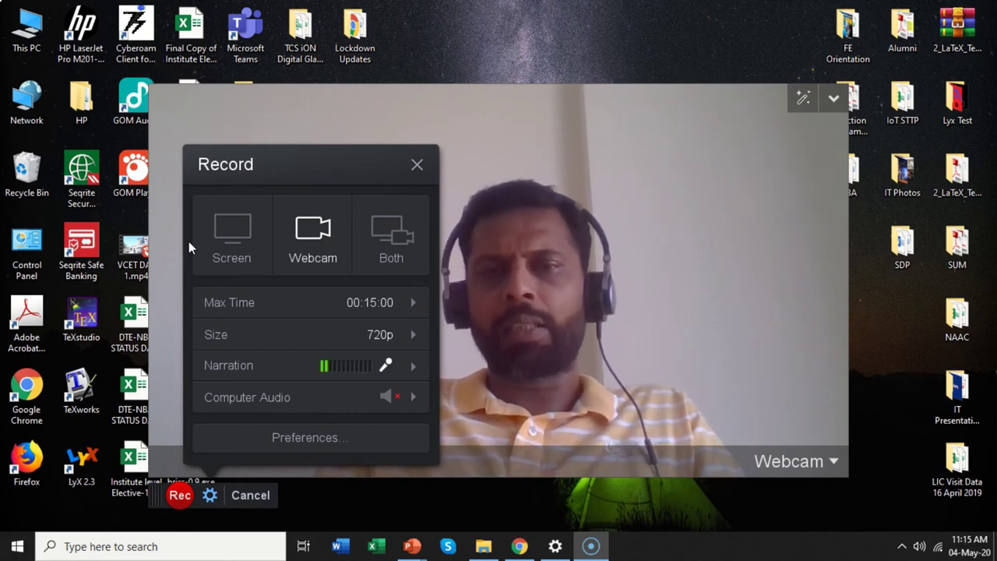
- Record a webcam clip of about 8 seconds, pause it, and delete everything to start over
left_click(180, 496)
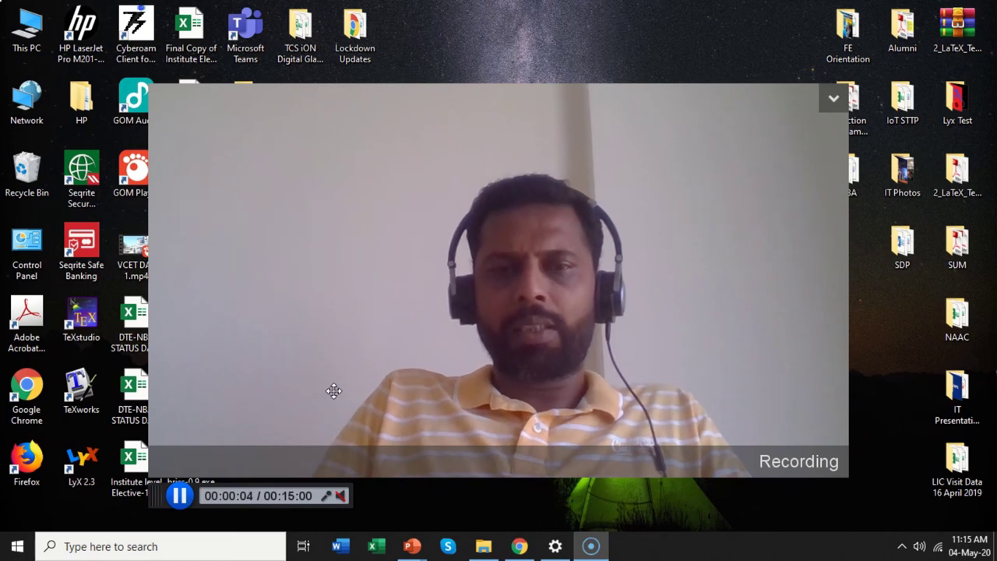
left_click(179, 499)
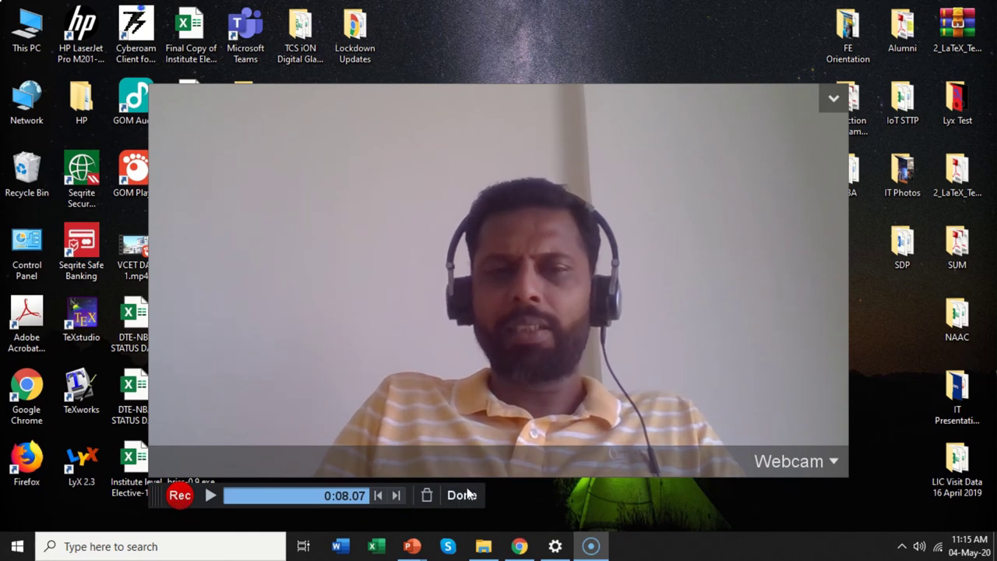
left_click(427, 496)
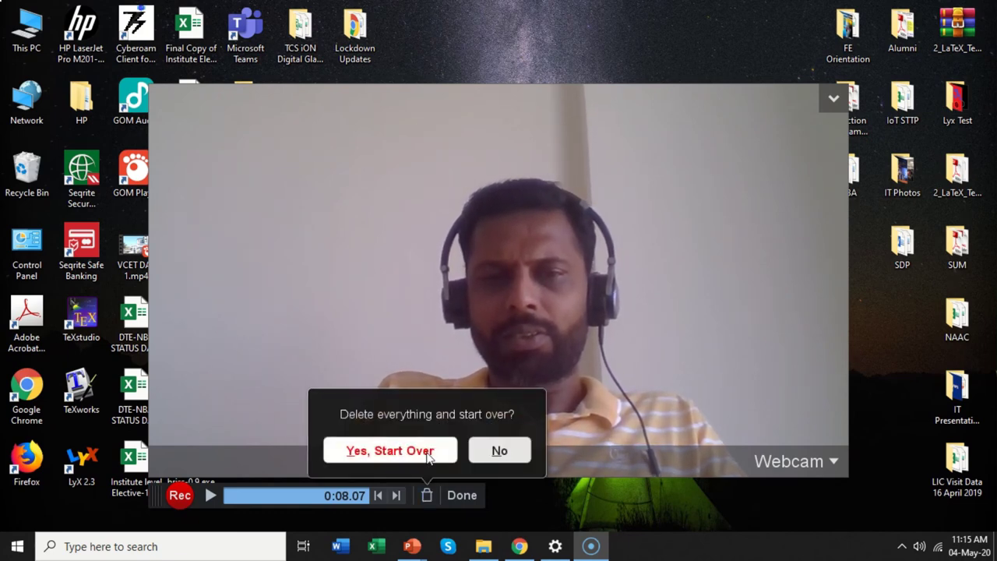
left_click(427, 452)
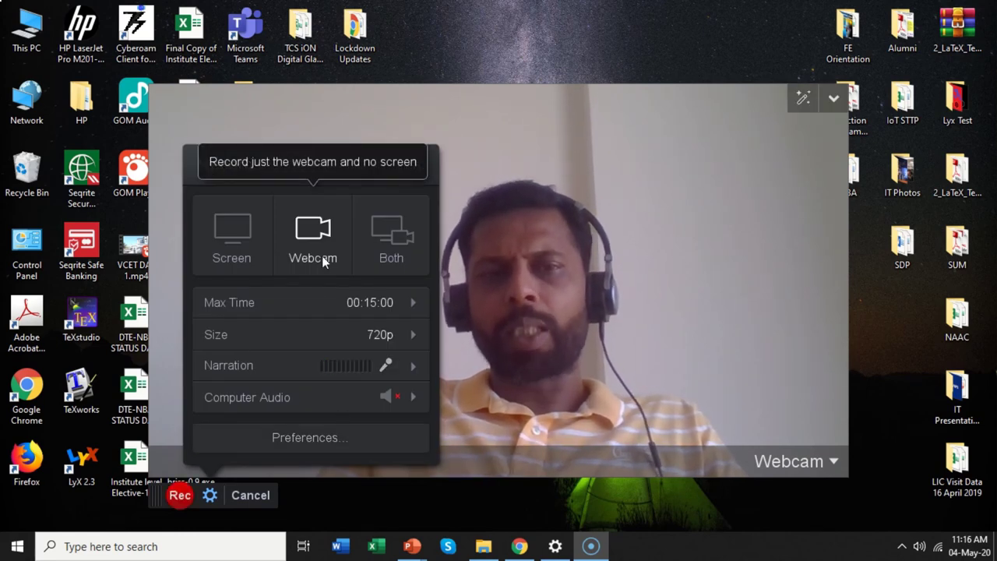
- Set the recorder to capture both screen and webcam, and show the "How to use Screencast-O-Matic" title slide as a PowerPoint slide show
left_click(389, 236)
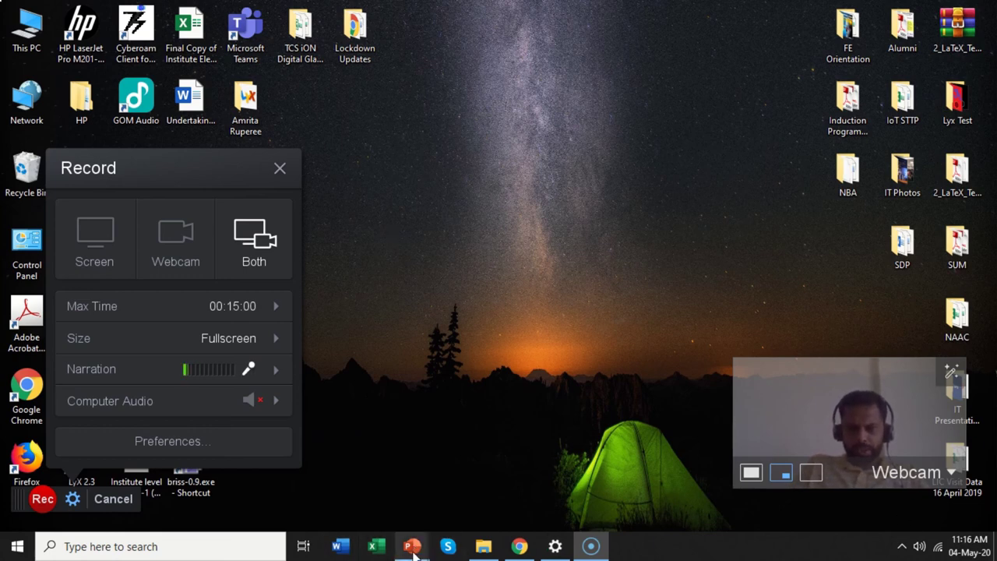
mouse_move(413, 545)
mouse_move(493, 493)
left_click(518, 483)
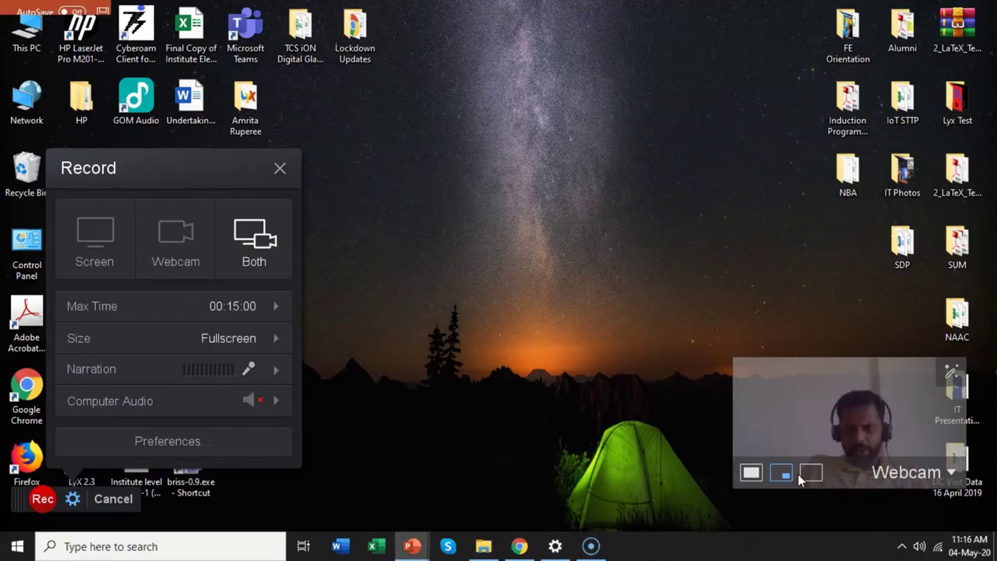
left_click(838, 525)
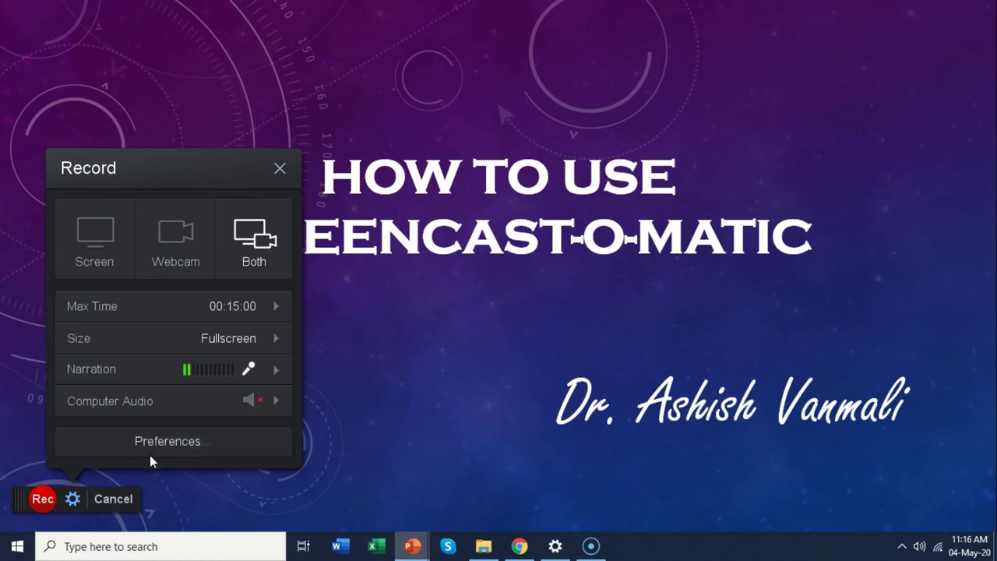